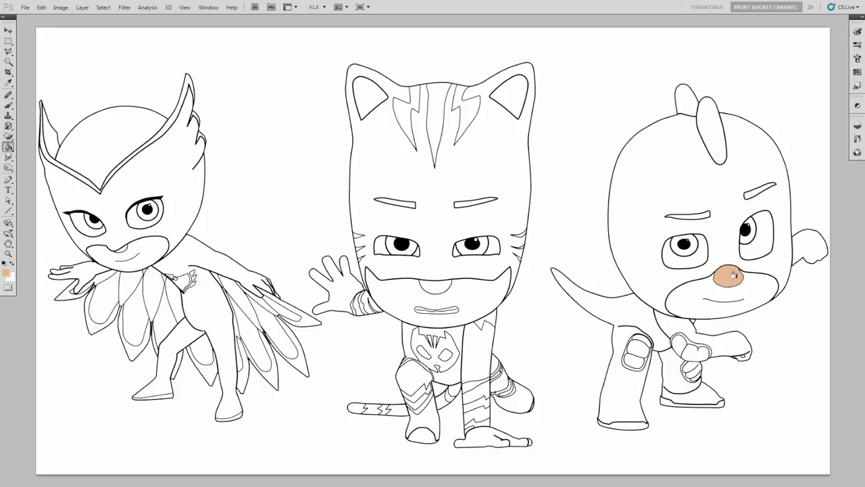
- Fill the uncovered lower faces and noses of all three characters with the skin-tone foreground colour
click(728, 289)
click(436, 287)
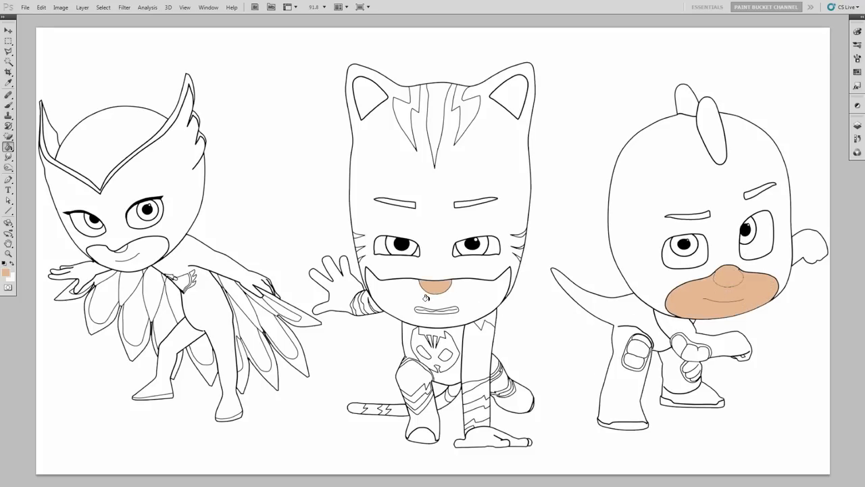
click(426, 297)
click(121, 249)
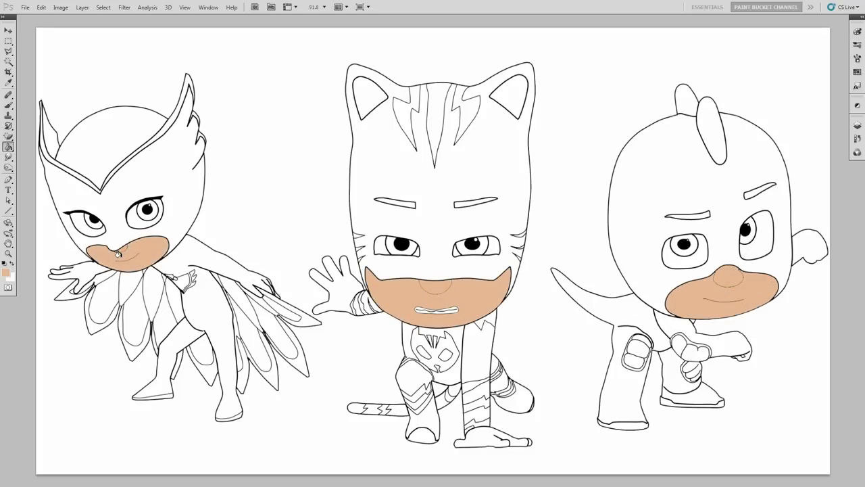
- Set the foreground colour to #46b74e and fill both irises of the lizard character
click(6, 272)
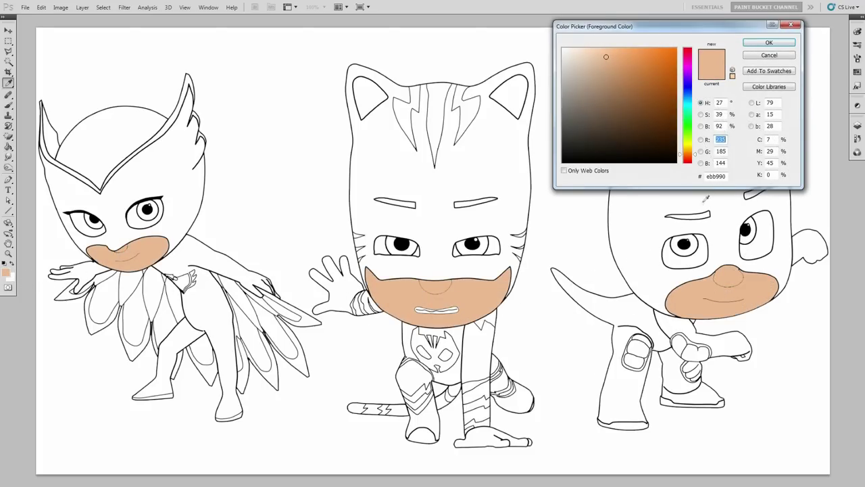
double_click(716, 176)
text(46)
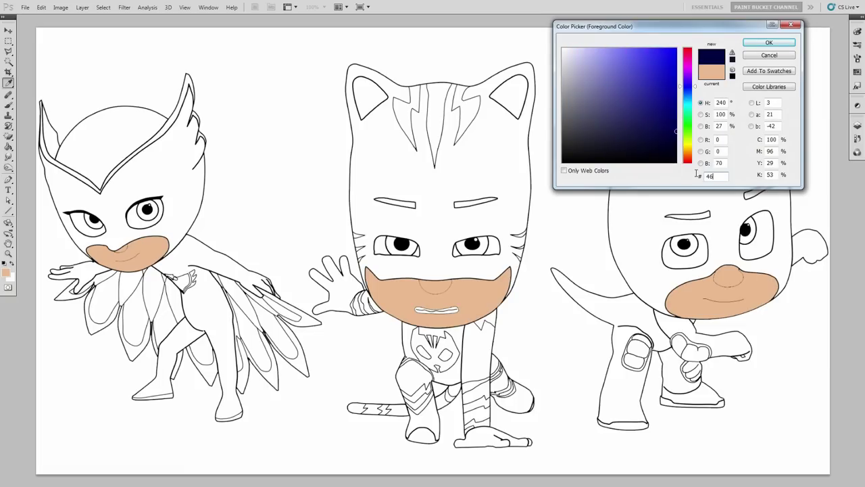
text(b74e)
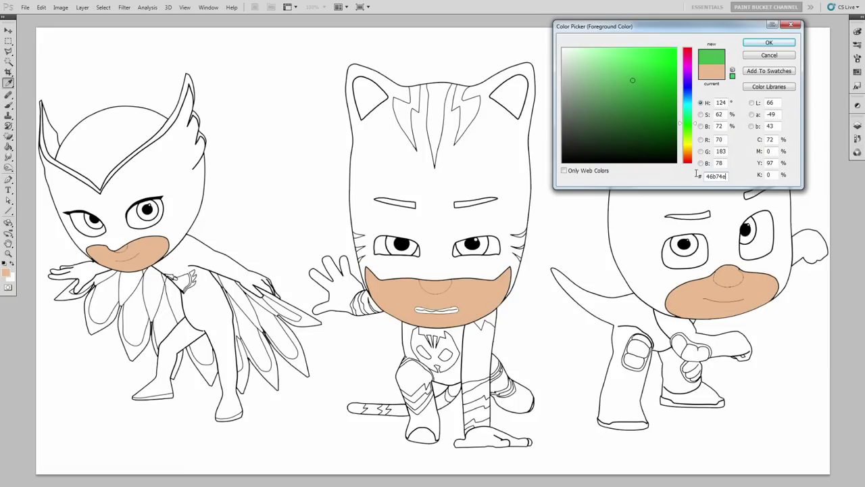
click(768, 42)
click(750, 219)
click(690, 248)
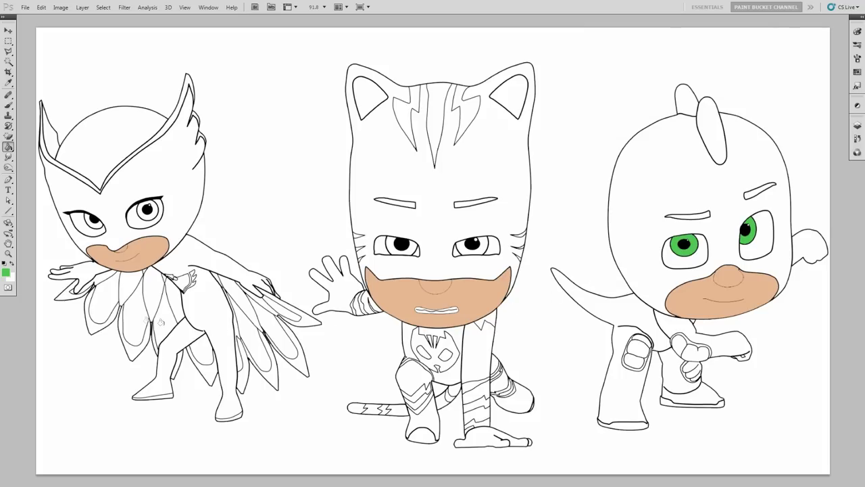
- Set the foreground colour to #75b6e4 and fill both irises of the cat character
click(6, 272)
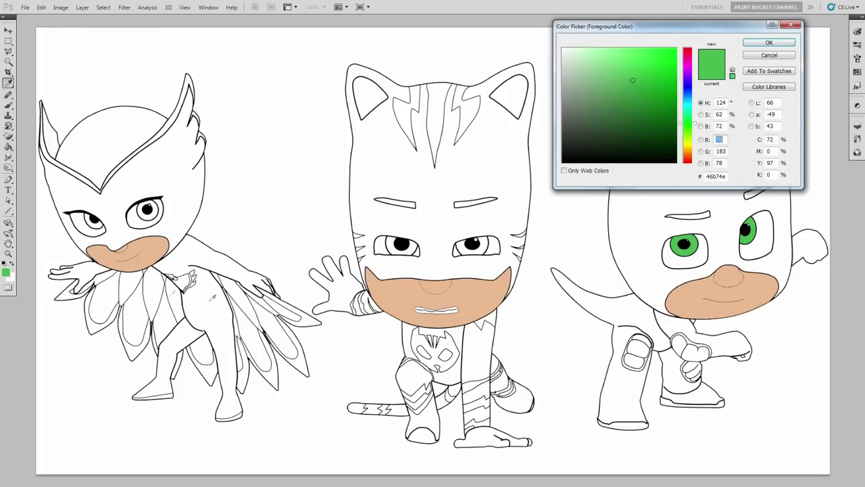
double_click(725, 177)
text(75b)
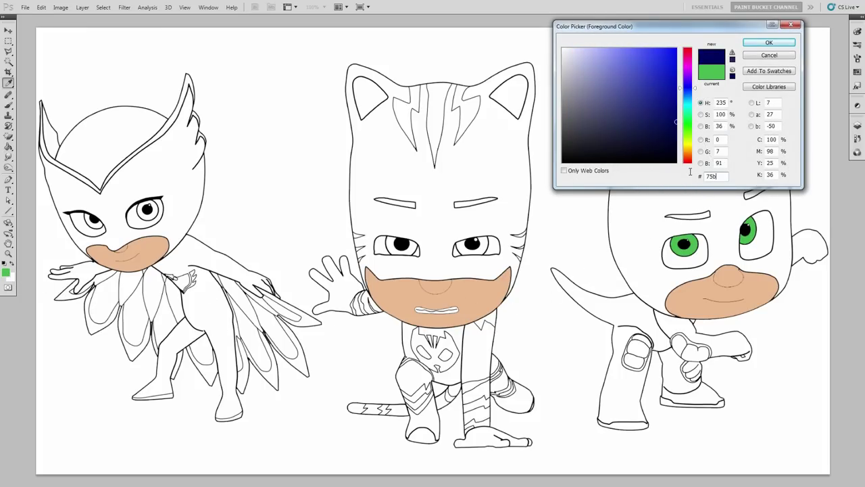
text(6e4)
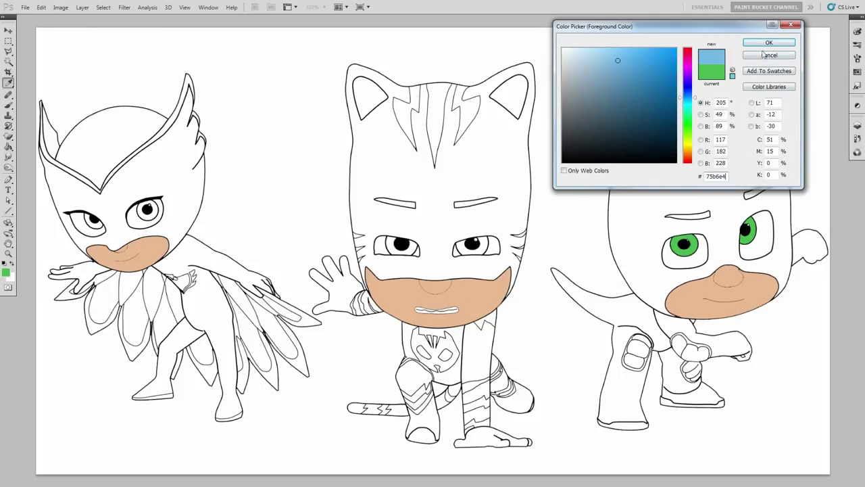
click(763, 45)
key(g)
click(481, 249)
click(410, 246)
- Set the foreground colour to #cc2127 and fill both irises of the owl character
click(6, 273)
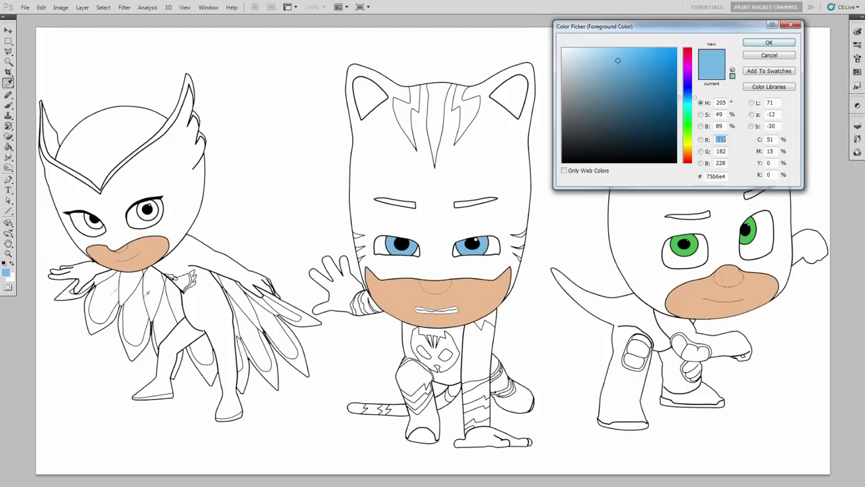
double_click(716, 176)
text(cc2)
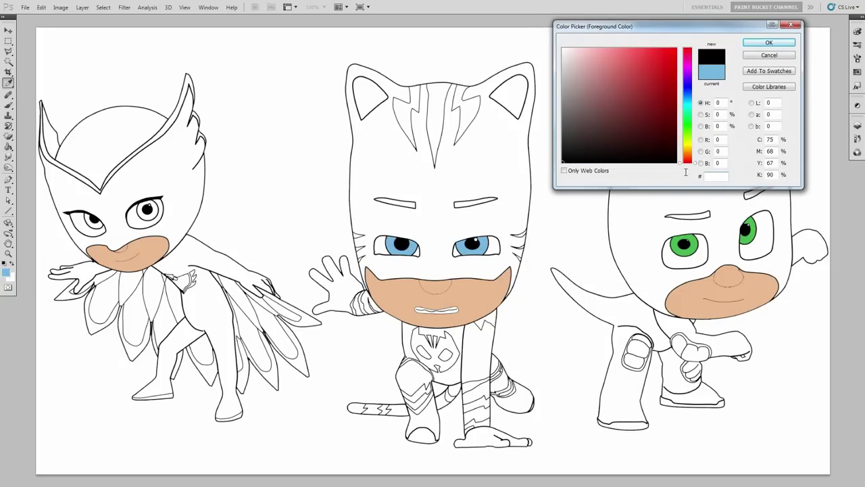
text(127)
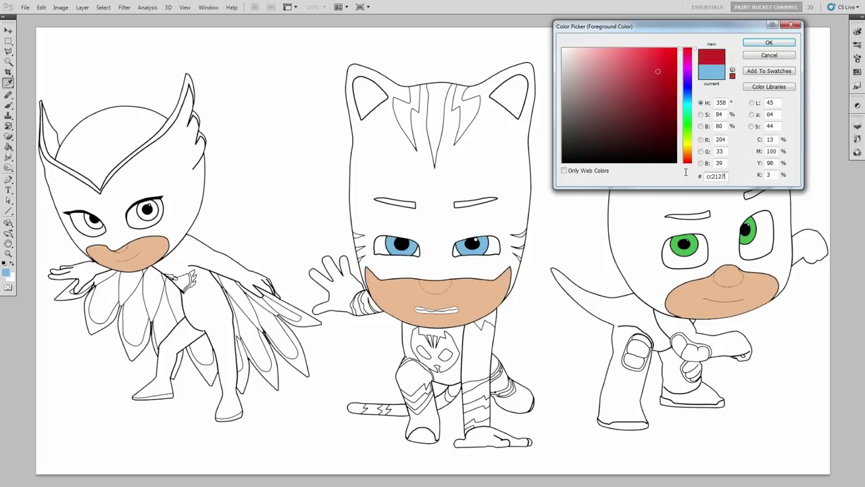
click(756, 44)
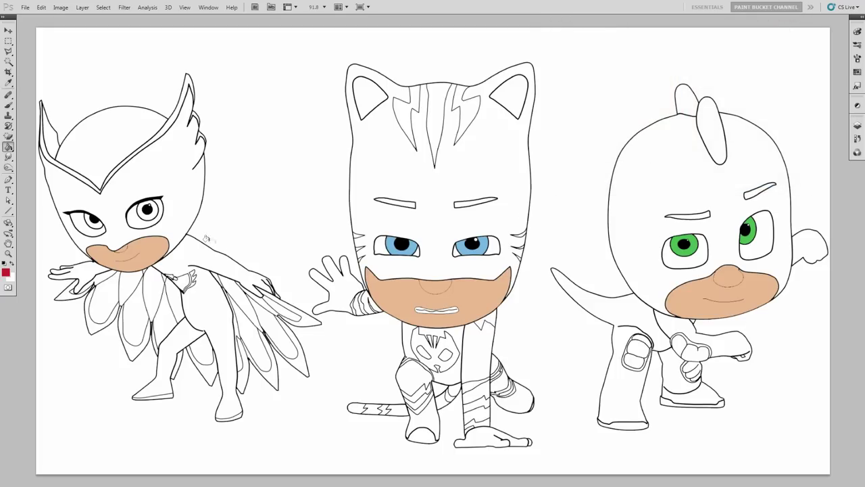
click(155, 209)
click(97, 222)
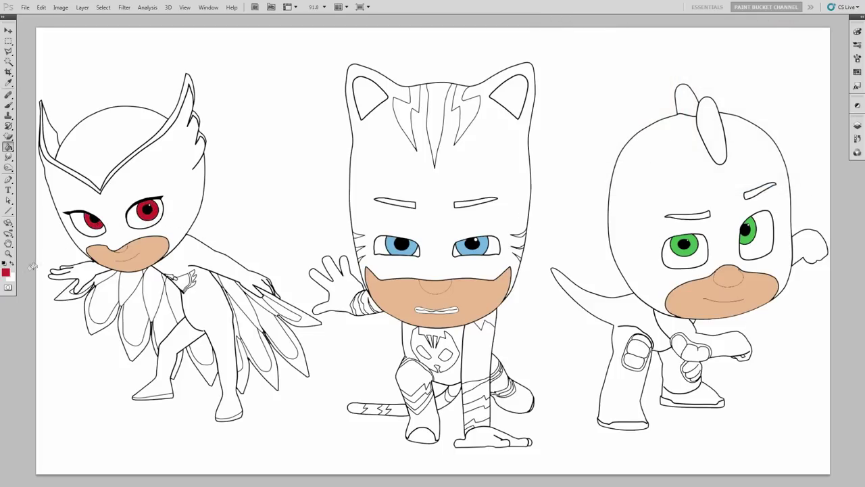
- Set the foreground colour to #00954b and fill the lizard character's head crests and eyebrows
click(7, 274)
double_click(715, 176)
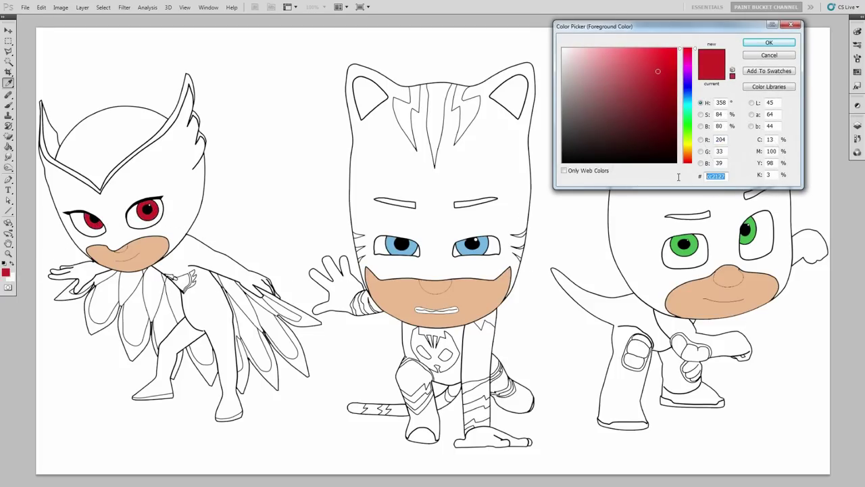
key(BackSpace)
text(00954b)
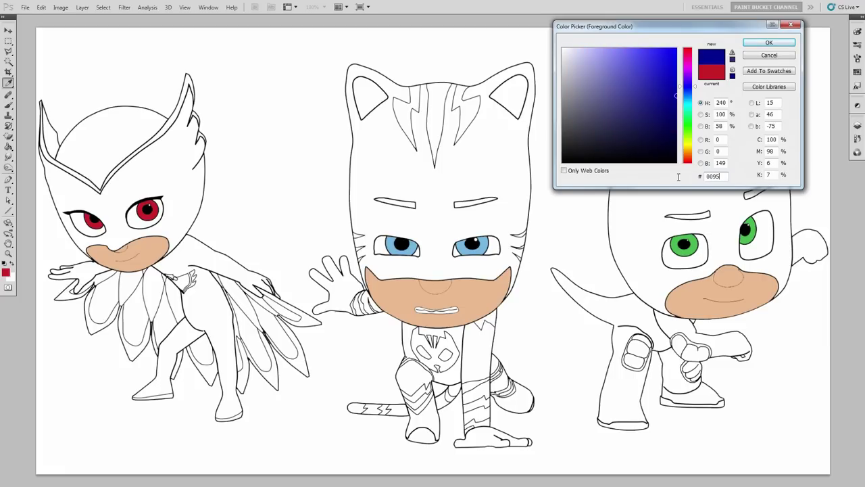
click(769, 43)
key(g)
click(695, 101)
click(707, 114)
click(754, 188)
click(703, 215)
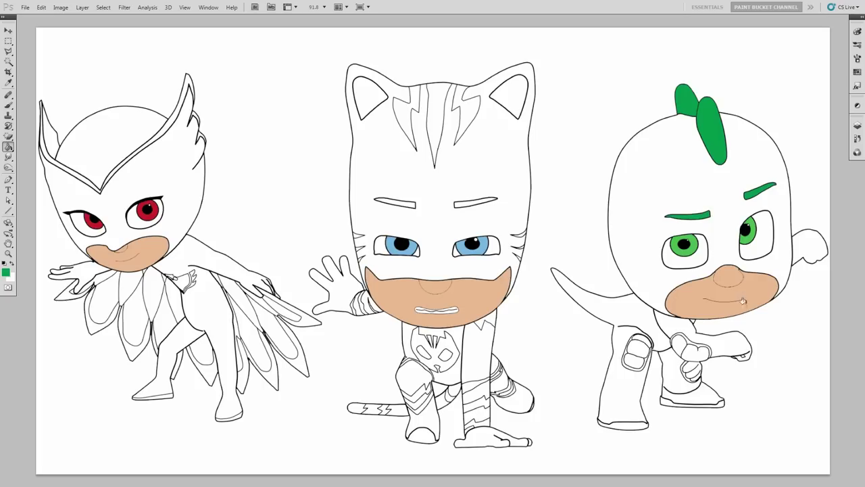
- Fill the lizard character's fist detail, arm scales, knee pads and shoe soles with the same dark green
click(741, 354)
click(690, 348)
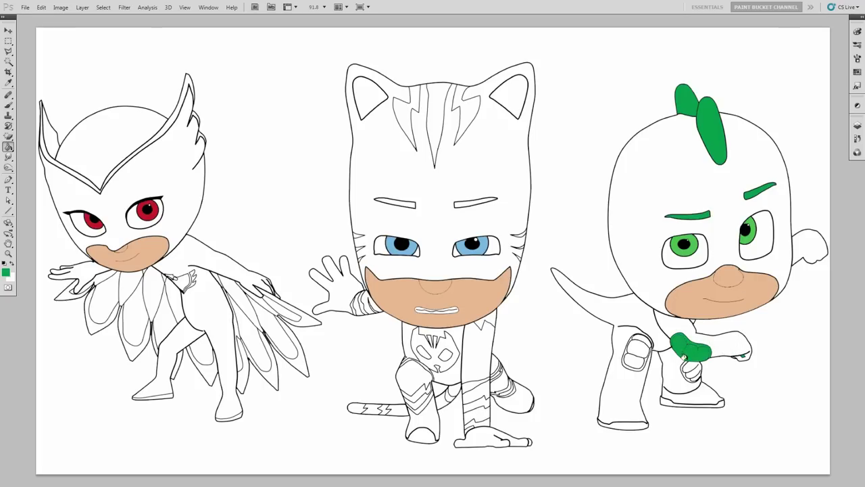
click(689, 365)
click(666, 397)
click(643, 340)
click(636, 347)
click(629, 356)
click(627, 364)
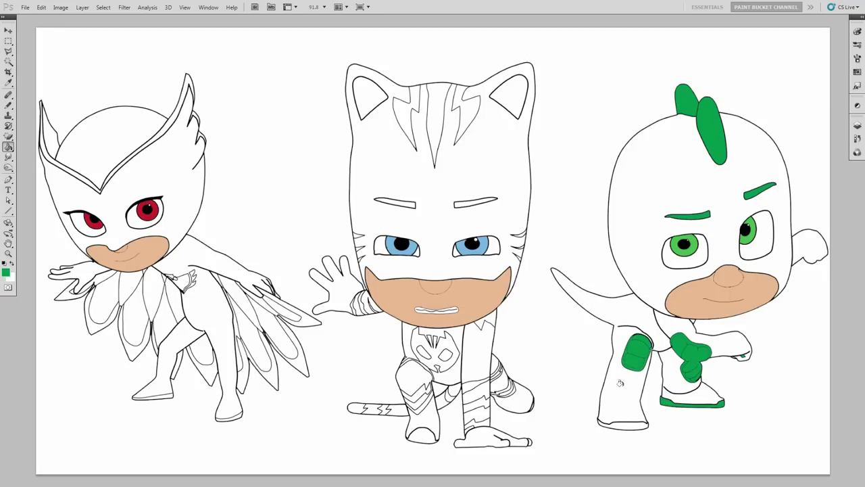
click(622, 422)
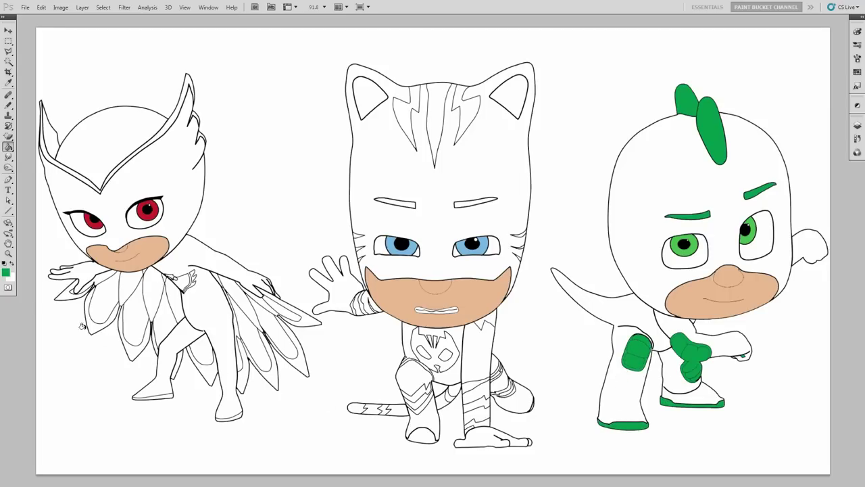
- Set the foreground colour to #313662 and fill both inner ears of the cat character
click(6, 273)
double_click(724, 175)
text(3136)
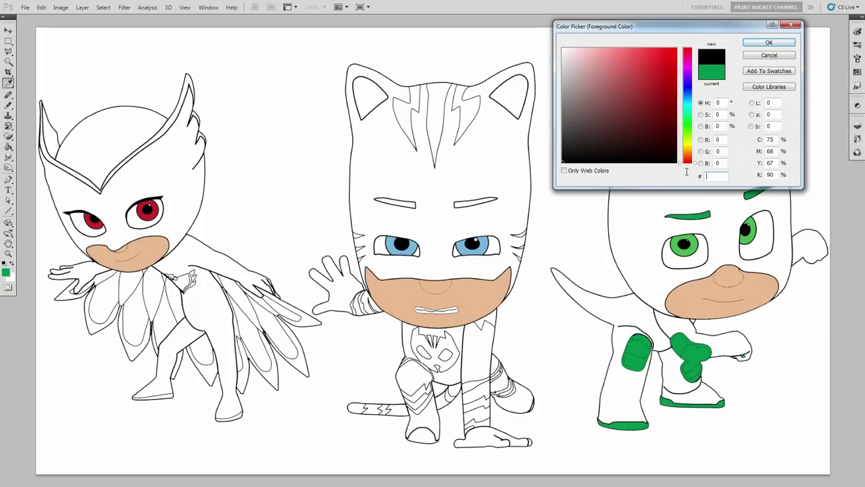
text(62)
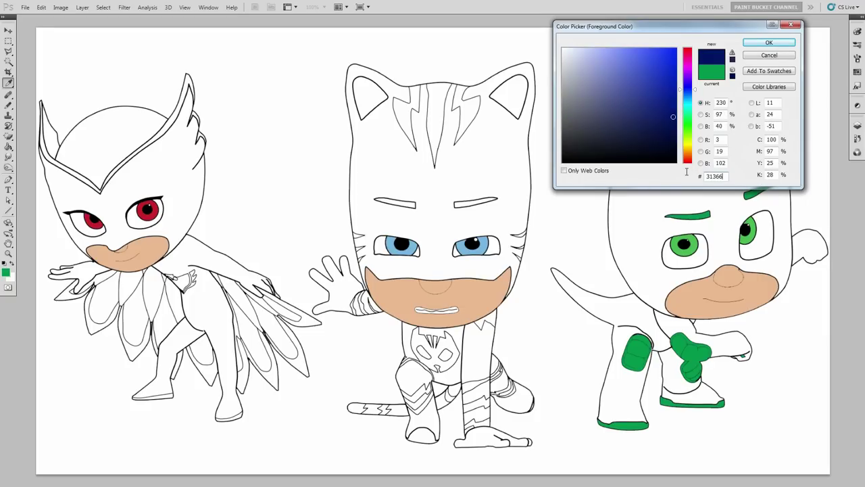
click(763, 43)
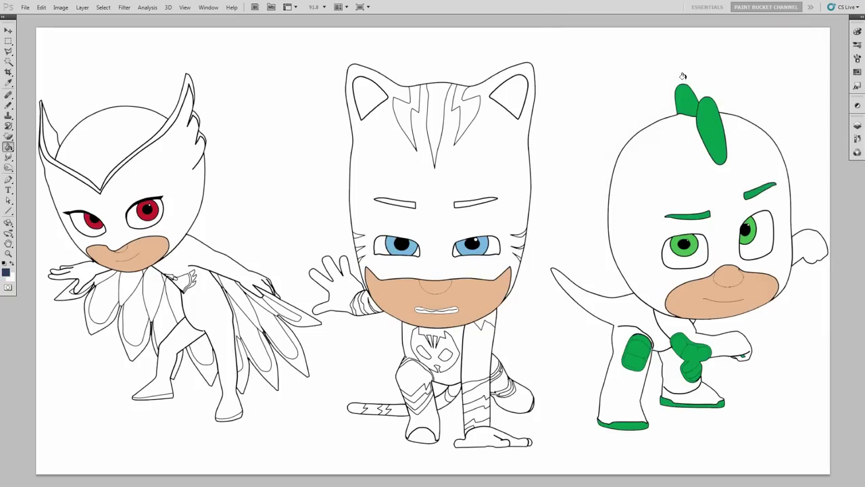
click(523, 90)
click(367, 99)
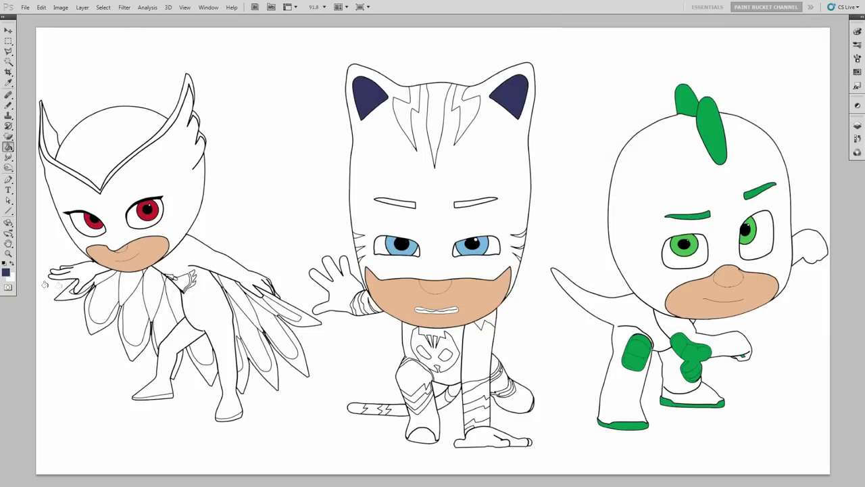
- Set the foreground colour to #3291ca and fill the cat character's forehead stripes and eyebrows
click(6, 272)
double_click(715, 176)
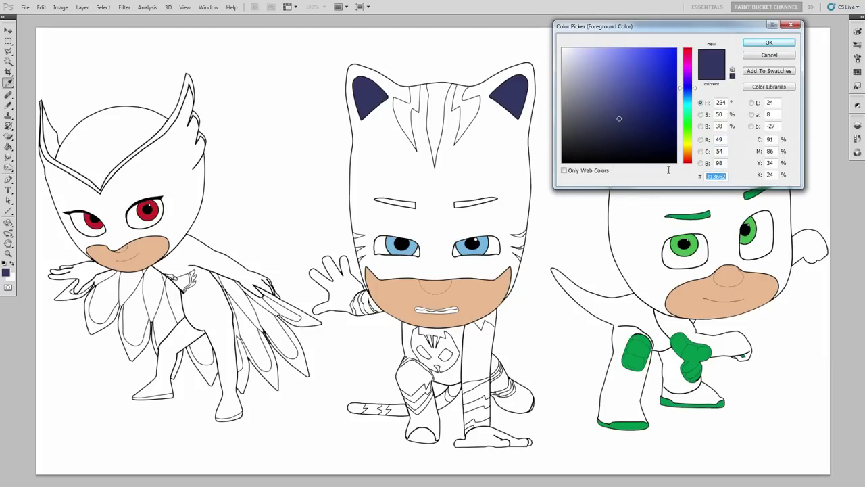
text(3291ca)
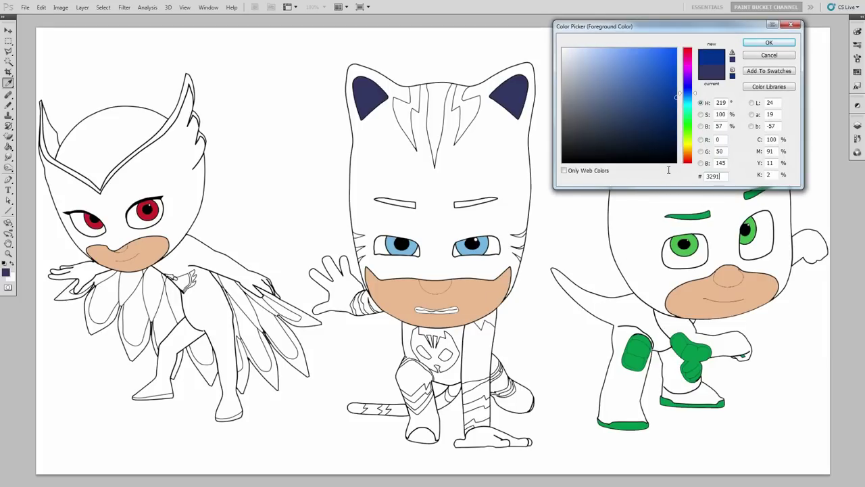
click(765, 44)
click(473, 108)
click(435, 112)
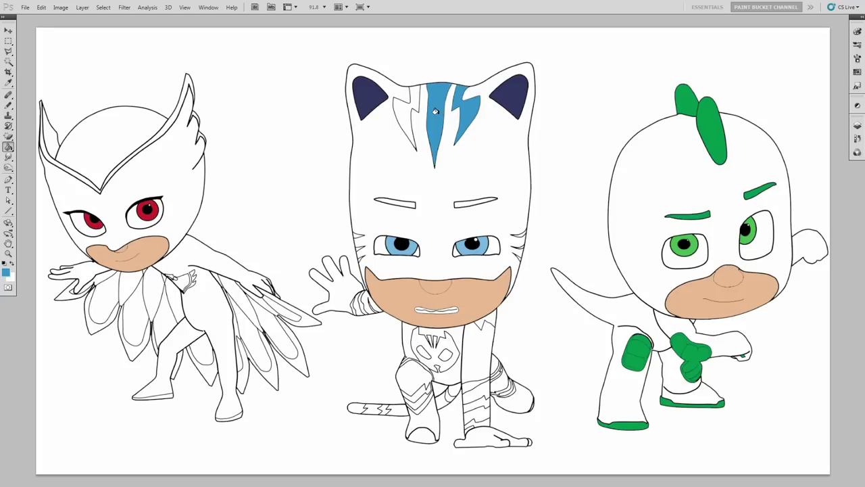
click(405, 124)
click(466, 201)
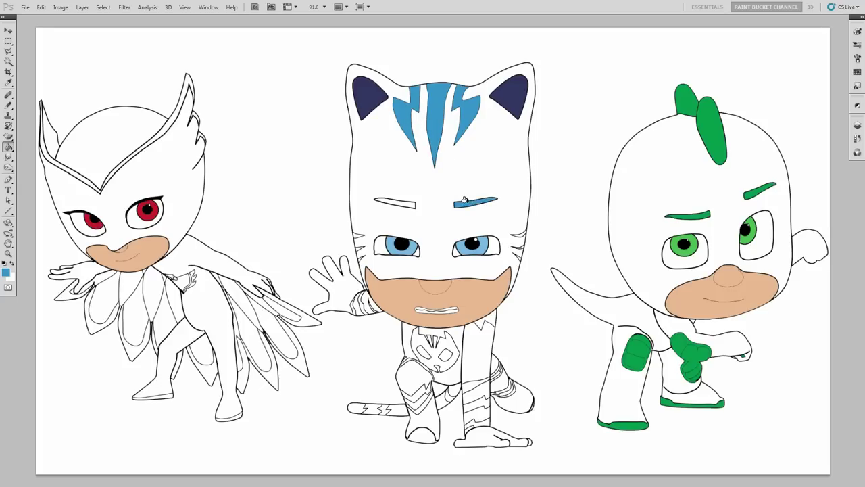
click(411, 202)
- Fill the cat character's shoulder, arm, leg and tail stripes and the front shoe tip with the same blue
click(488, 316)
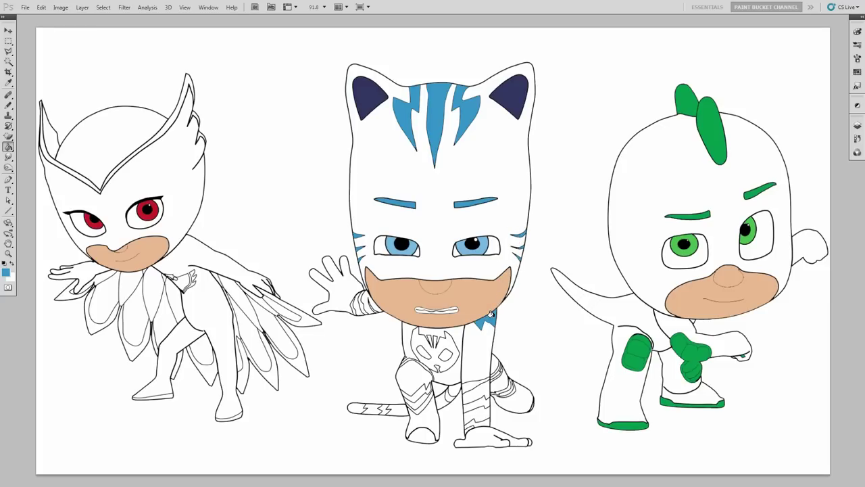
click(467, 384)
click(475, 401)
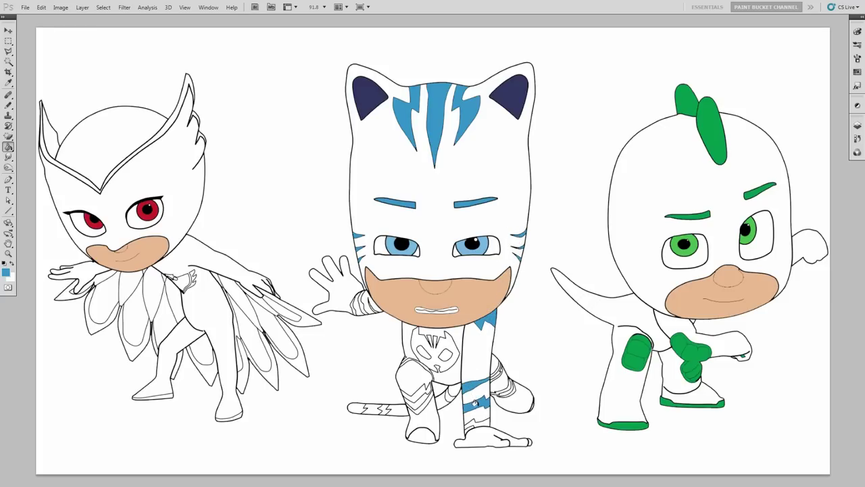
click(471, 420)
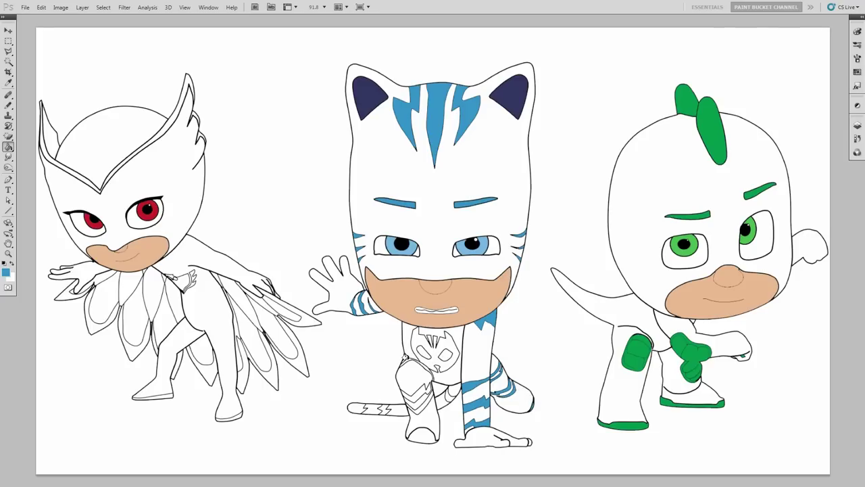
click(419, 385)
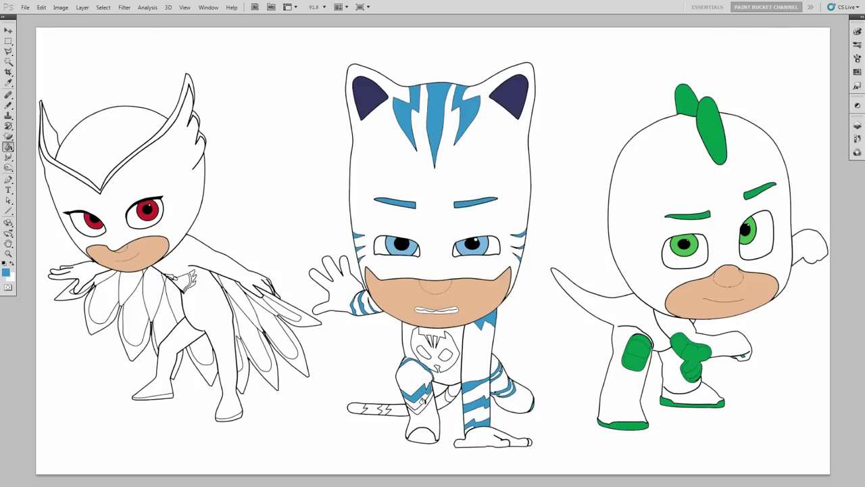
click(422, 431)
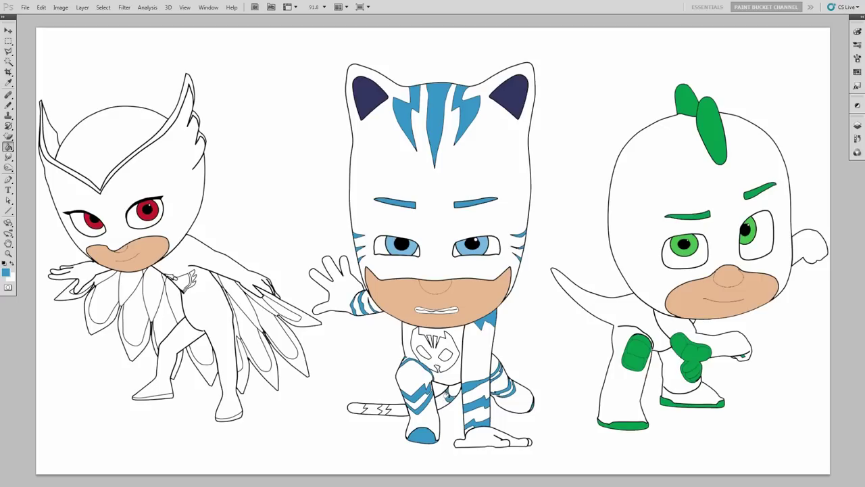
click(358, 408)
- Set the foreground colour to #ed2224 and fill the owl character's mask trim and the small feather edges behind the mask
click(6, 271)
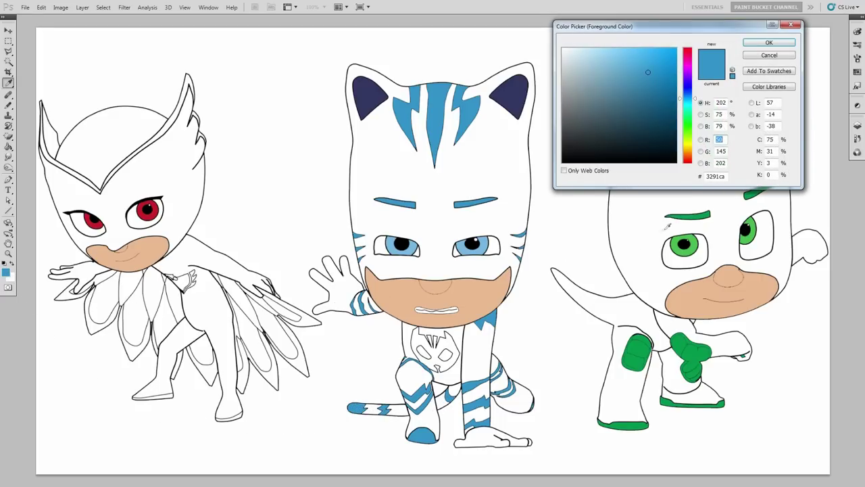
double_click(725, 177)
text(000ed2)
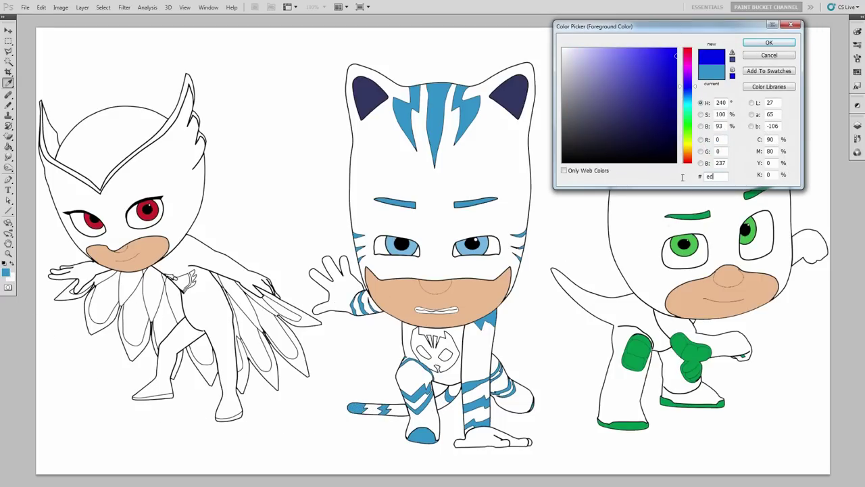
text(224)
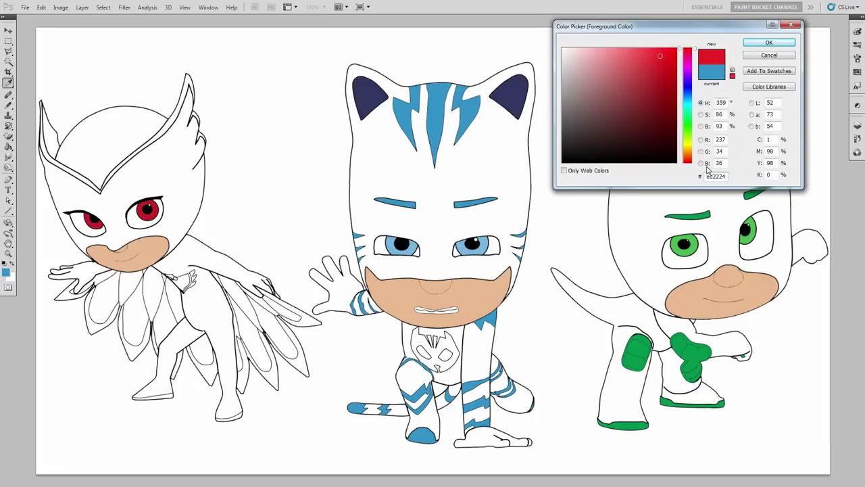
click(759, 43)
key(g)
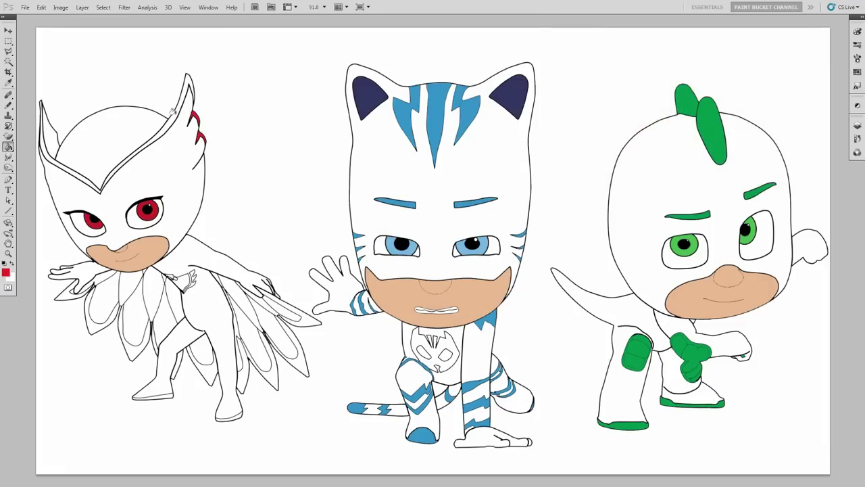
click(190, 111)
- Fill the borders of the cape feathers under the owl character's outstretched arm and between the legs with the same red
click(308, 323)
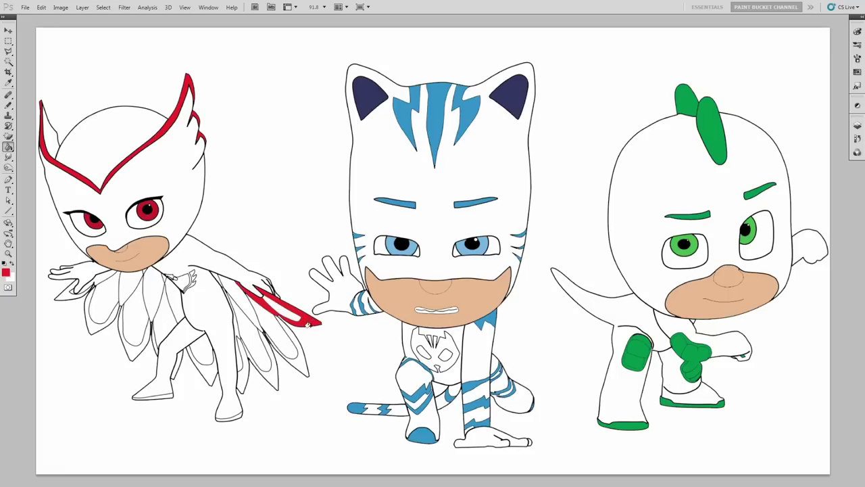
click(295, 356)
click(270, 371)
click(244, 374)
click(208, 372)
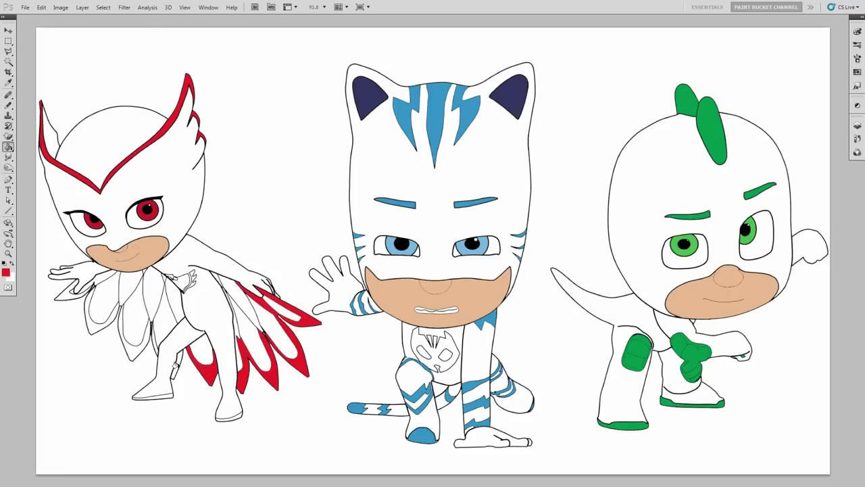
- Fill the remaining cape feather borders on the owl character's other side and both shoe soles with the same red
click(177, 365)
click(155, 346)
click(136, 346)
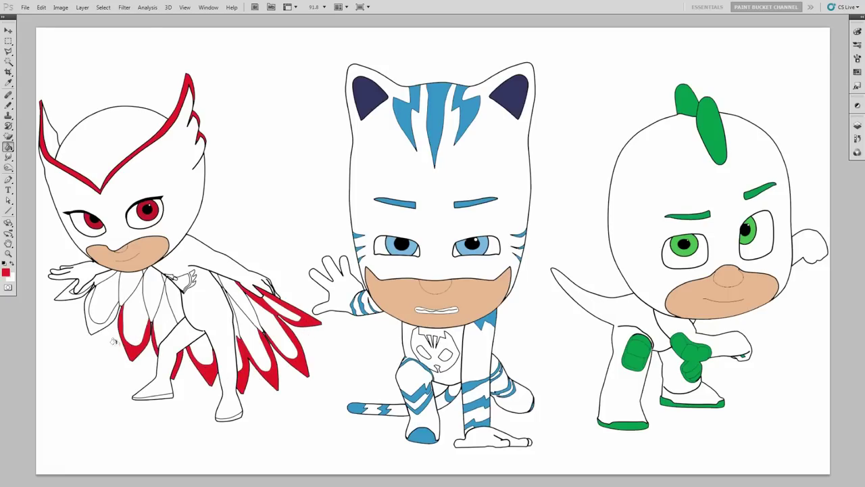
click(92, 324)
click(62, 296)
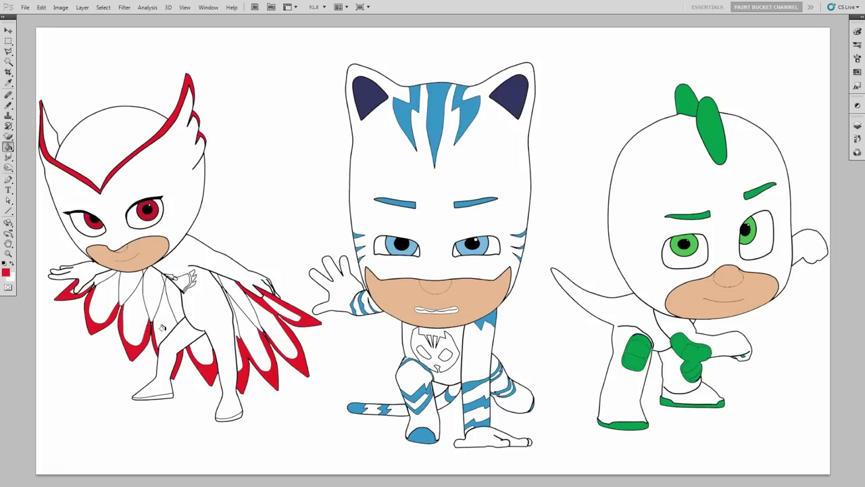
click(228, 415)
click(164, 398)
- Set the foreground colour to #e54464 and fill the inside of the owl mask's far pointed wing
click(6, 273)
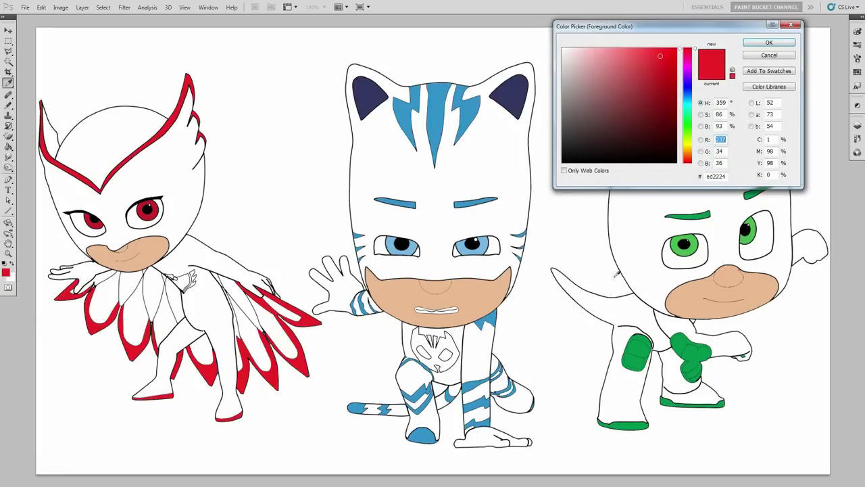
double_click(716, 176)
text(e)
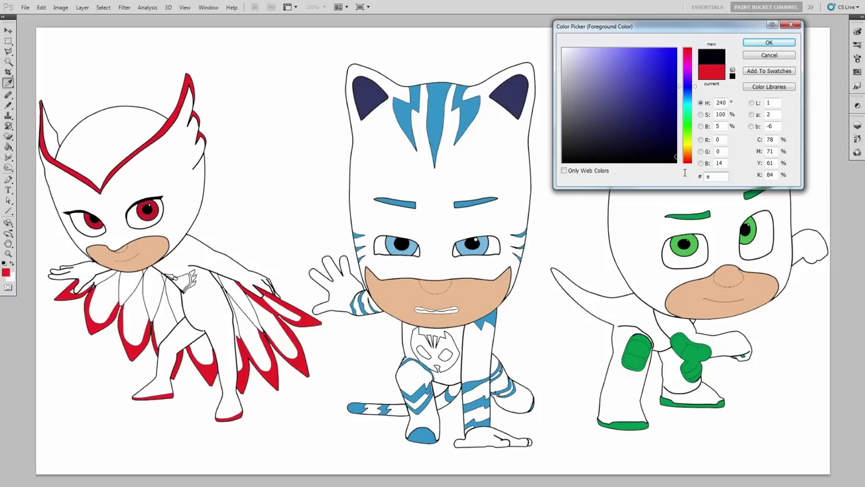
text(54464)
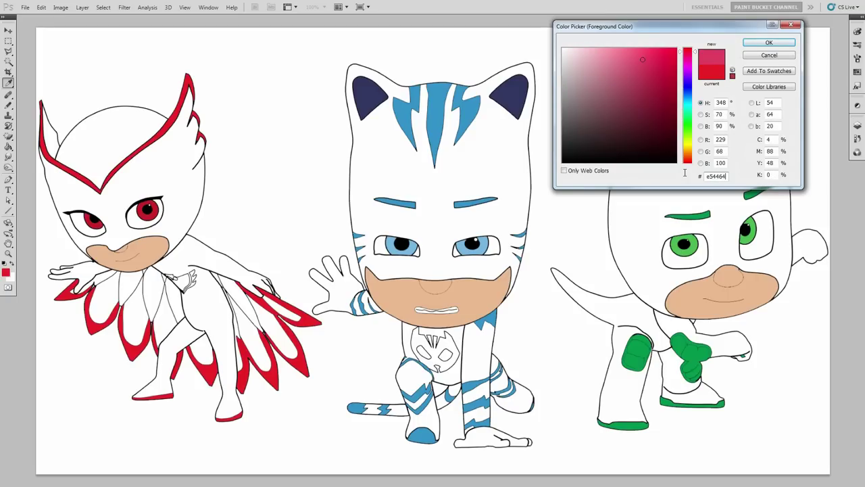
click(753, 44)
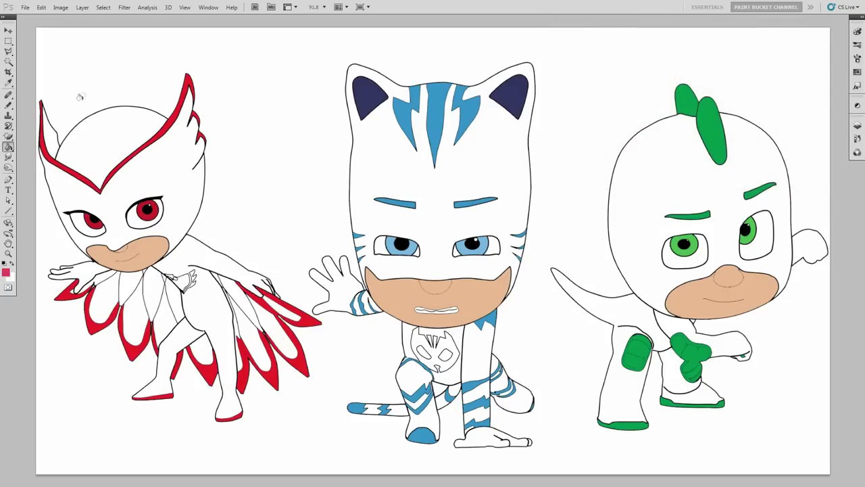
click(52, 134)
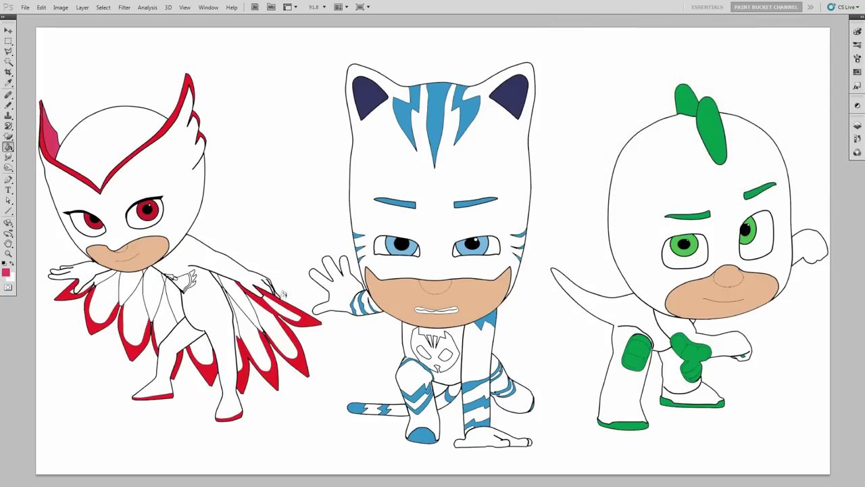
- Fill the inner cape feathers beneath the owl character's outstretched arm and between the legs with the same pink-red
click(281, 309)
click(273, 321)
click(245, 308)
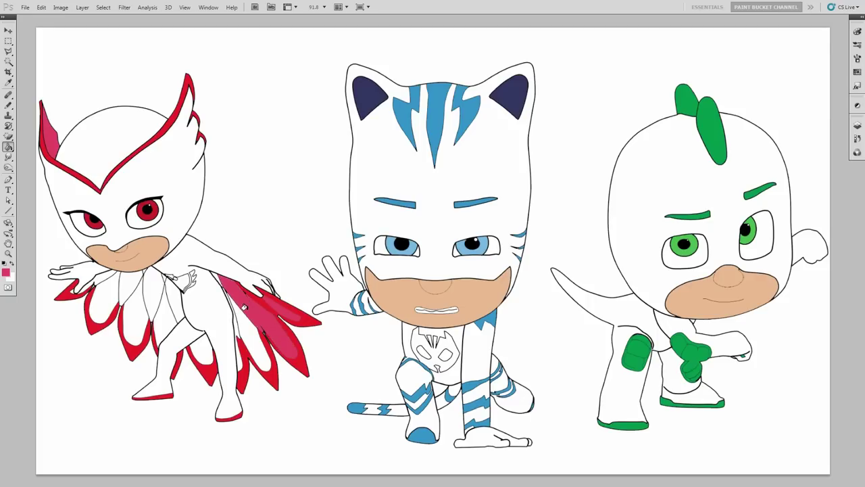
click(229, 298)
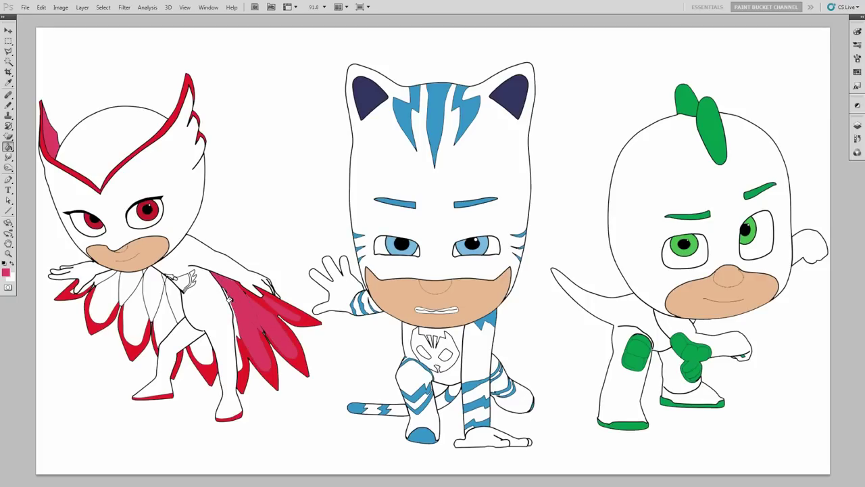
click(230, 310)
click(203, 348)
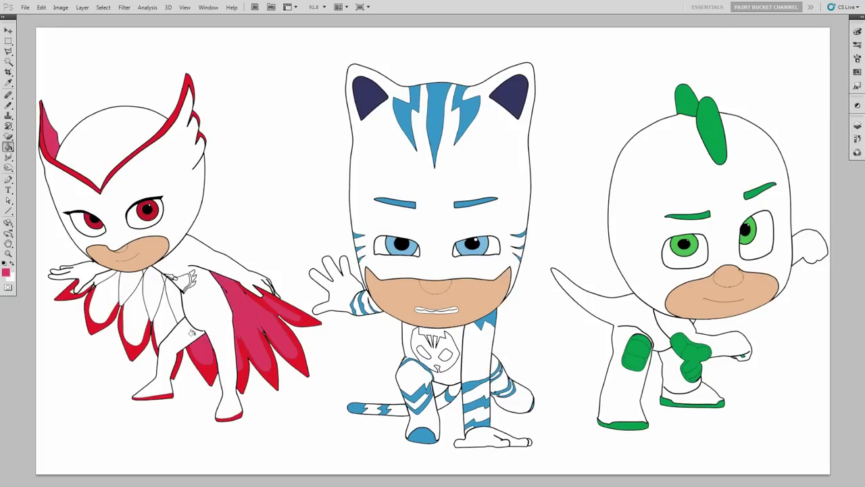
- Fill the owl character's remaining inner cape feathers, from the chest across to the far hand, with the same pink-red
click(176, 309)
click(165, 287)
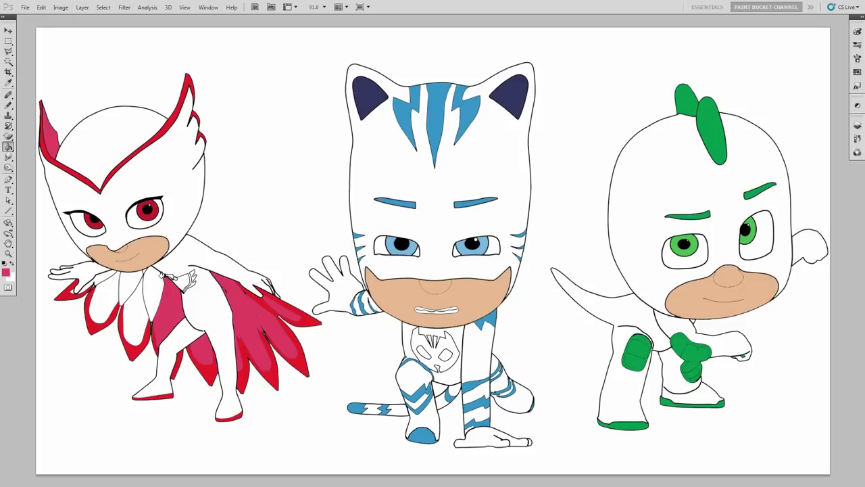
click(150, 283)
click(140, 299)
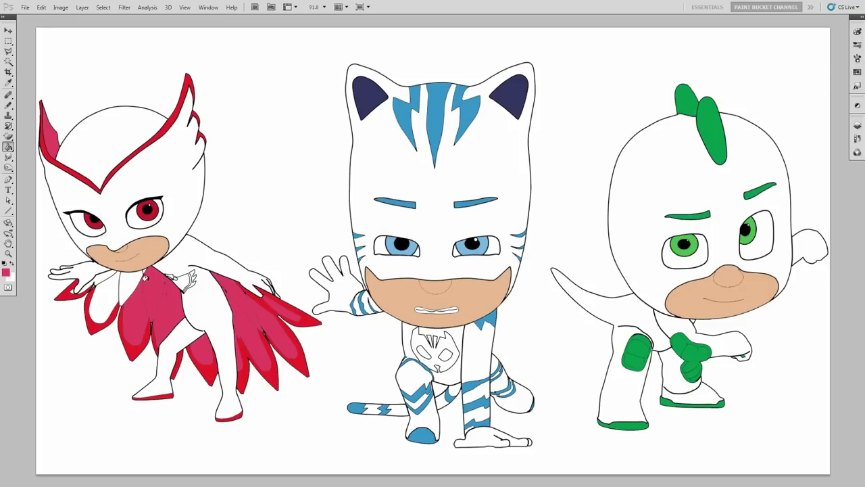
click(126, 279)
click(105, 295)
click(100, 277)
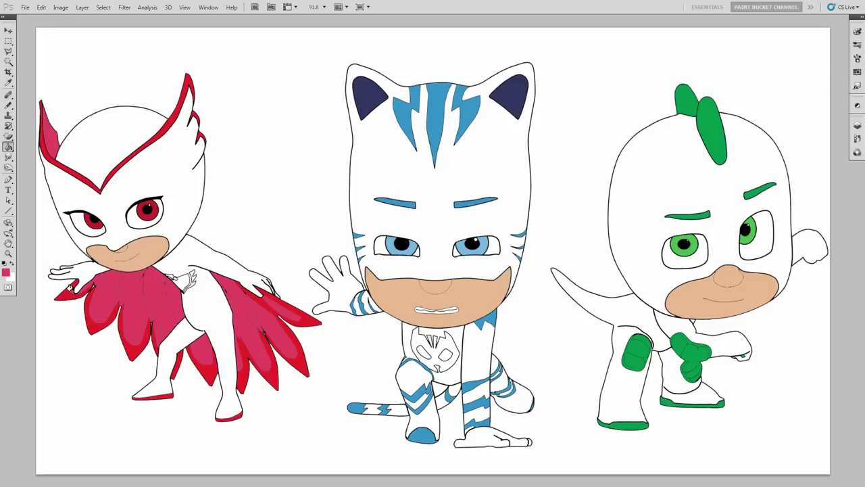
- Set the foreground colour to #91d8f5 and fill the cat face emblem on the cat character's chest
click(6, 272)
click(715, 176)
text(91)
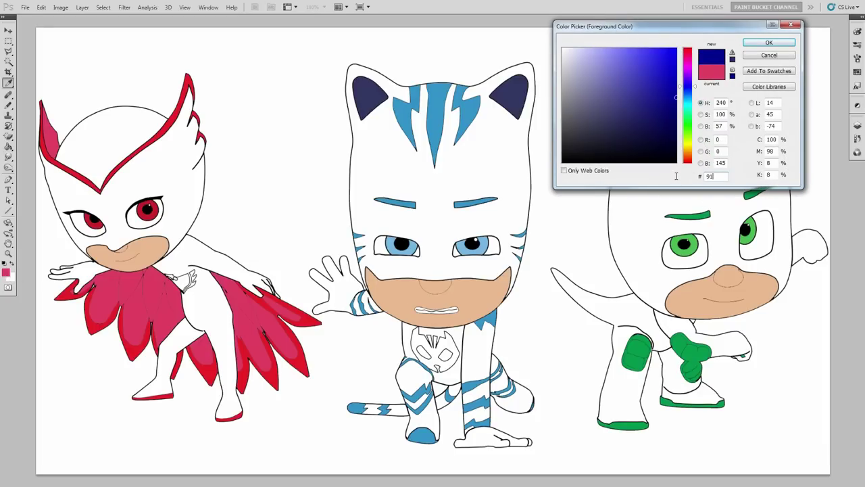
text(d8f5)
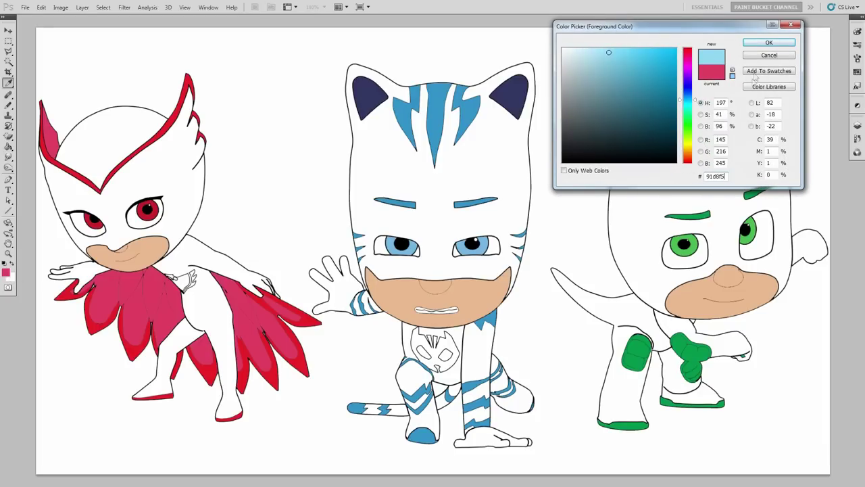
click(757, 44)
key(g)
click(448, 345)
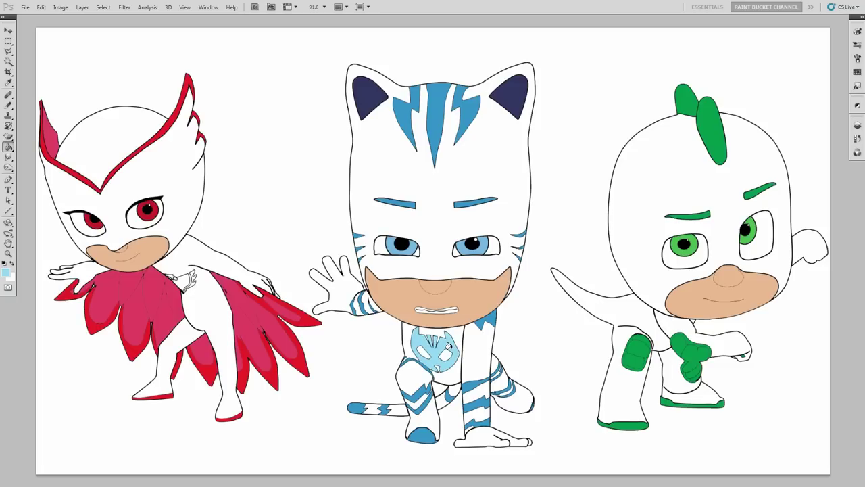
- Set the foreground colour to #f392bd and fill the emblem on the owl character's chest
click(6, 275)
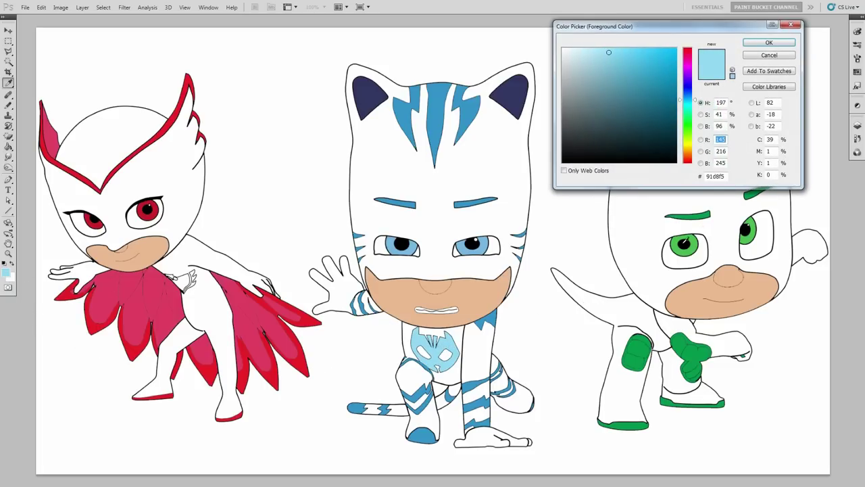
double_click(721, 176)
text(f3)
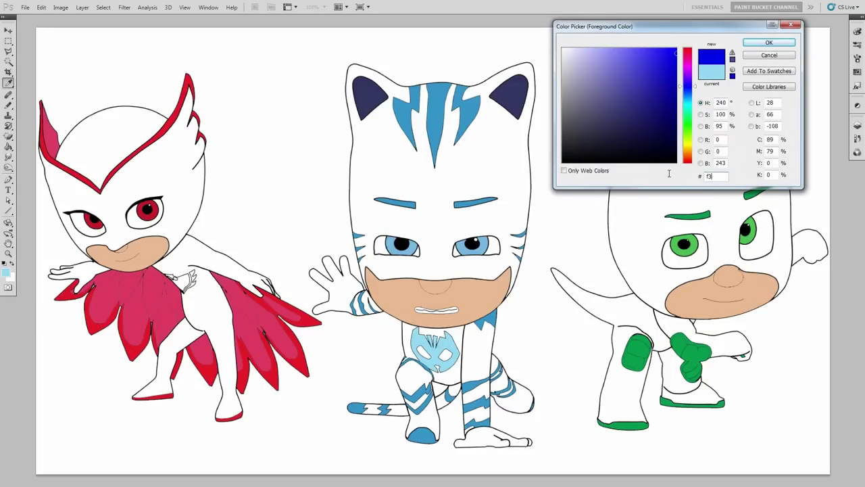
text(92bd)
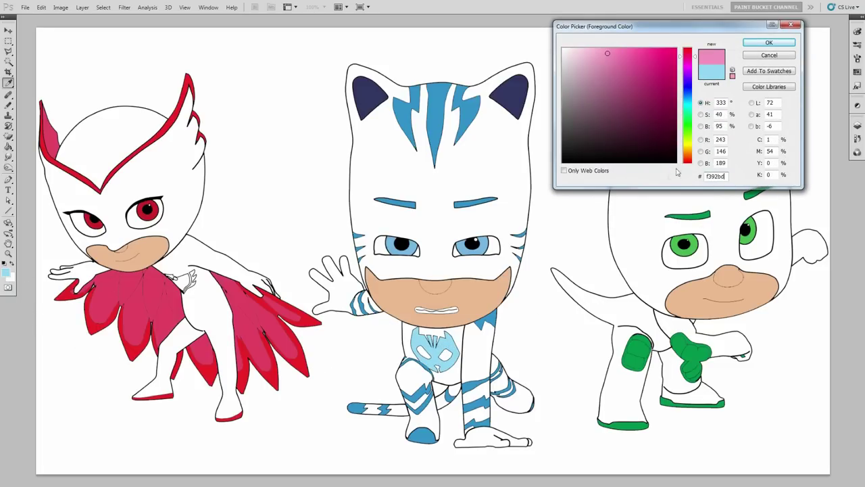
click(750, 44)
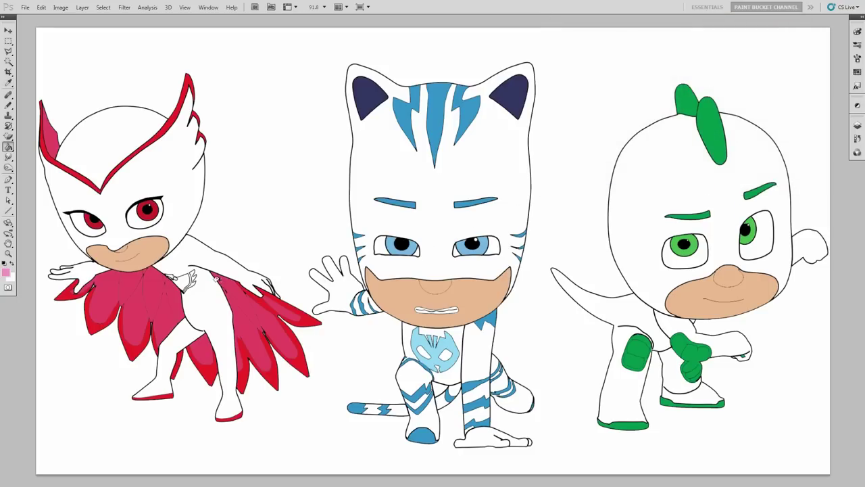
drag(189, 274, 174, 277)
- Set the foreground colour to #c72026 and fill the owl character's hood, mask, arms, body and legs
click(8, 273)
drag(724, 178, 703, 177)
key(BackSpace)
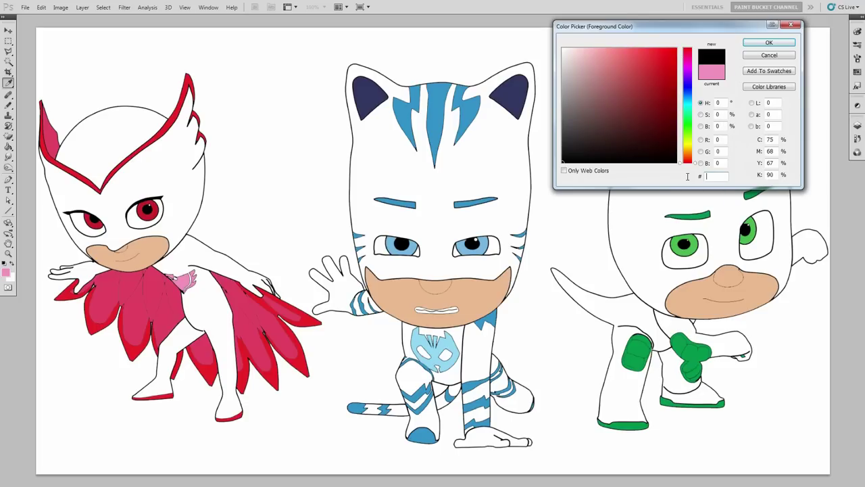
text(0c7202)
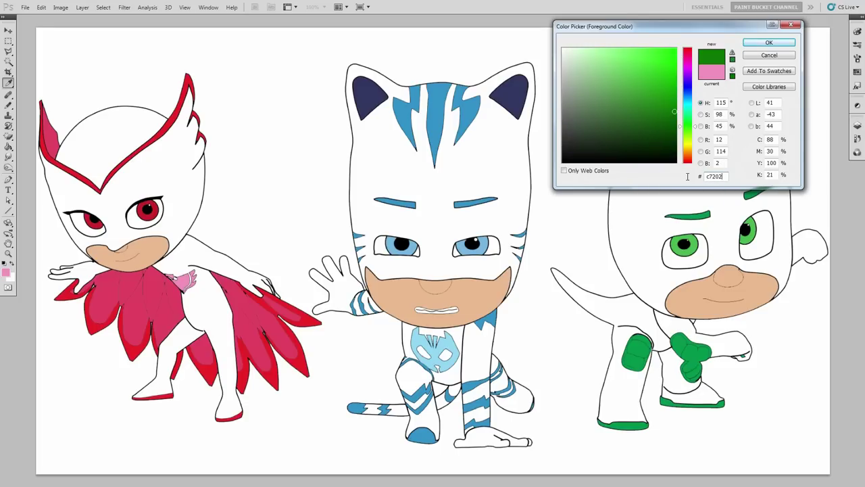
text(6)
click(768, 43)
key(g)
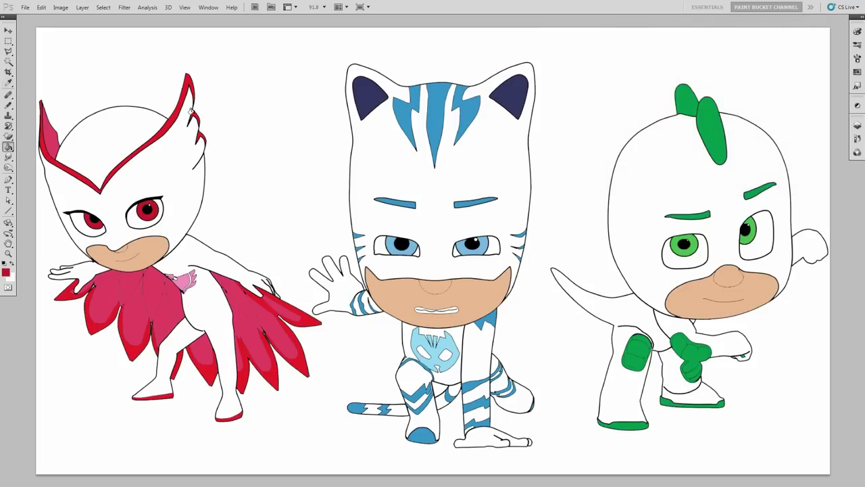
click(128, 128)
click(114, 179)
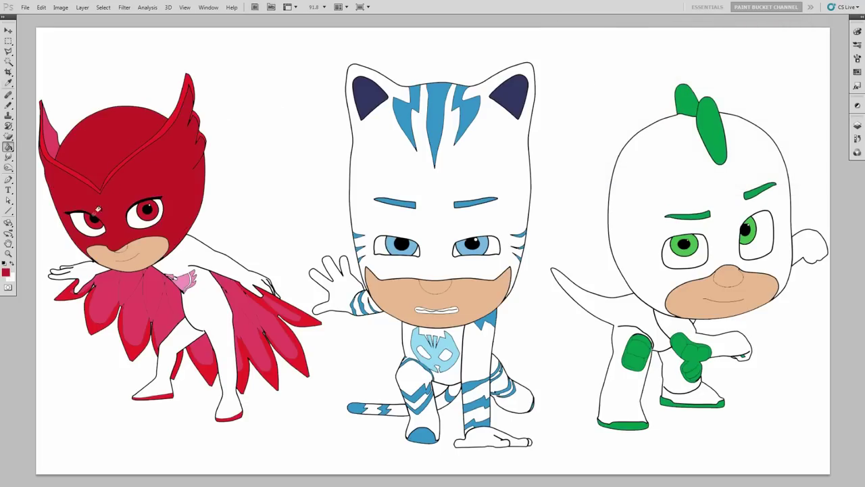
click(79, 268)
click(175, 264)
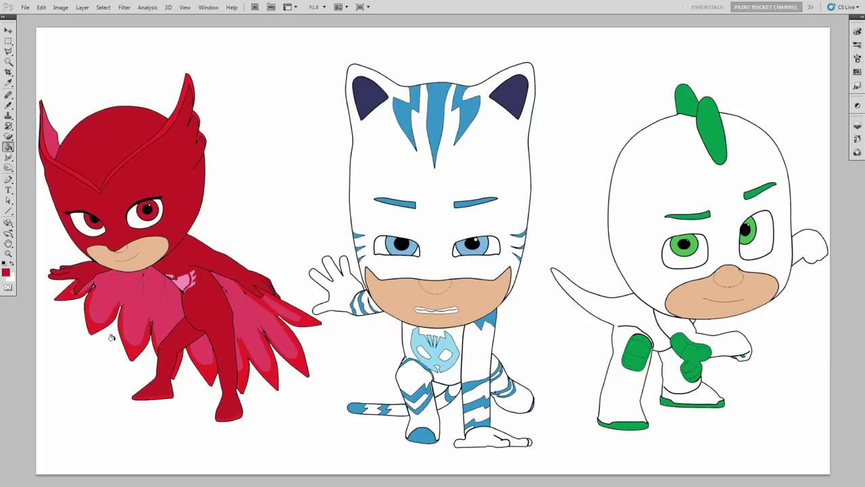
- Set the foreground colour to #394b9b and fill the cat character's hood and mask
click(6, 272)
click(716, 176)
text(394)
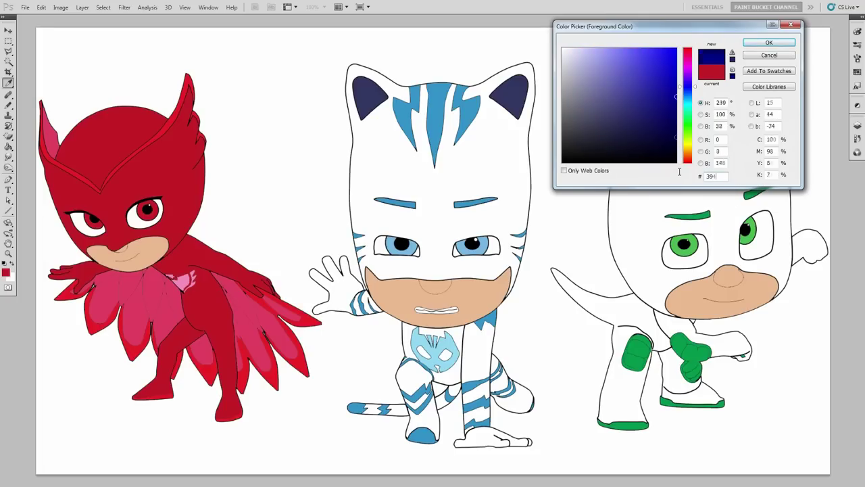
text(b9b)
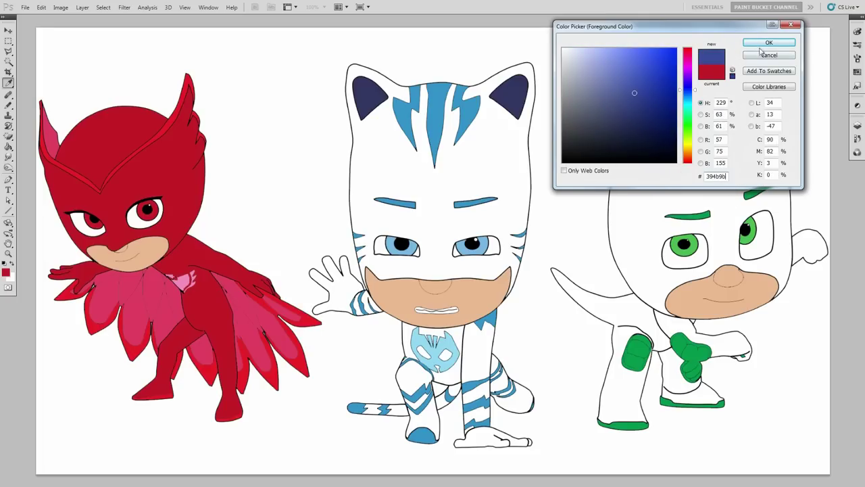
click(768, 43)
key(g)
click(458, 176)
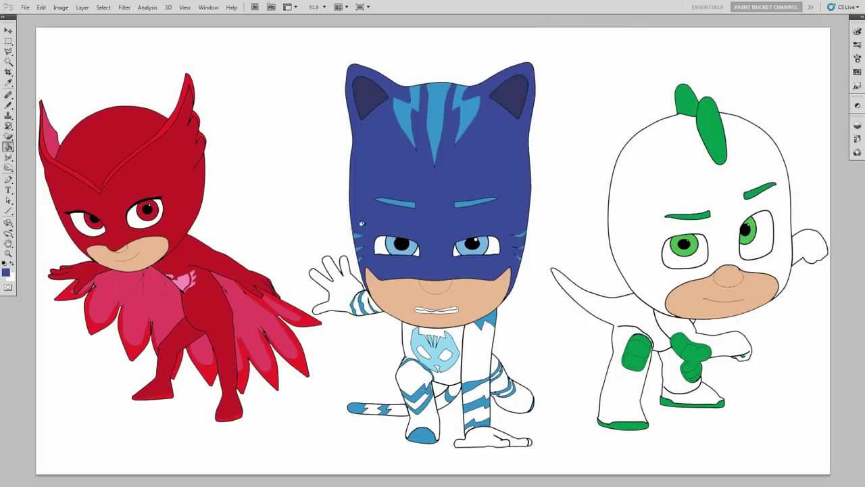
- Fill the cat character's raised hand, wrist and torso around the chest emblem with the current dark blue
click(332, 287)
click(355, 304)
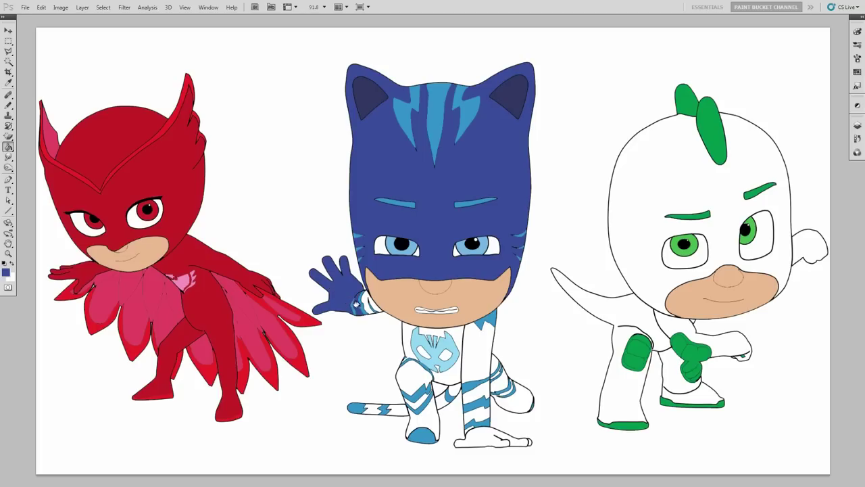
click(371, 305)
click(405, 328)
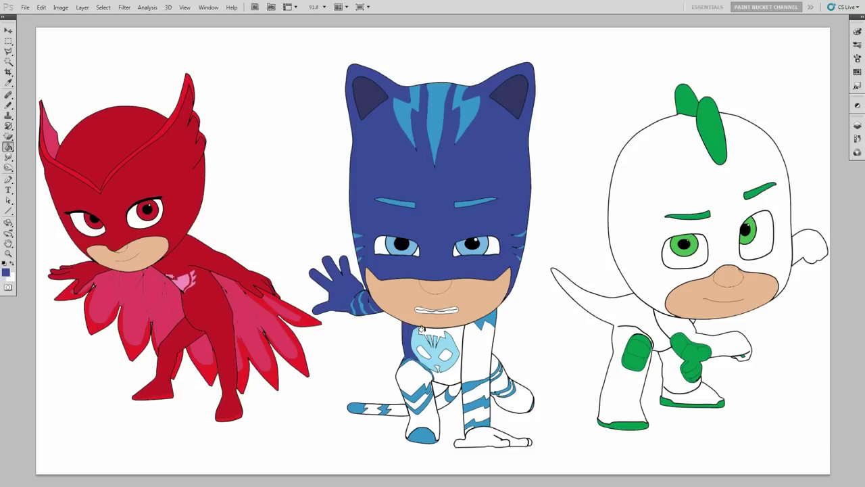
click(421, 329)
- Fill the cat character's supporting arm, the gaps between its stripes and the hand on the ground with the same dark blue
click(475, 350)
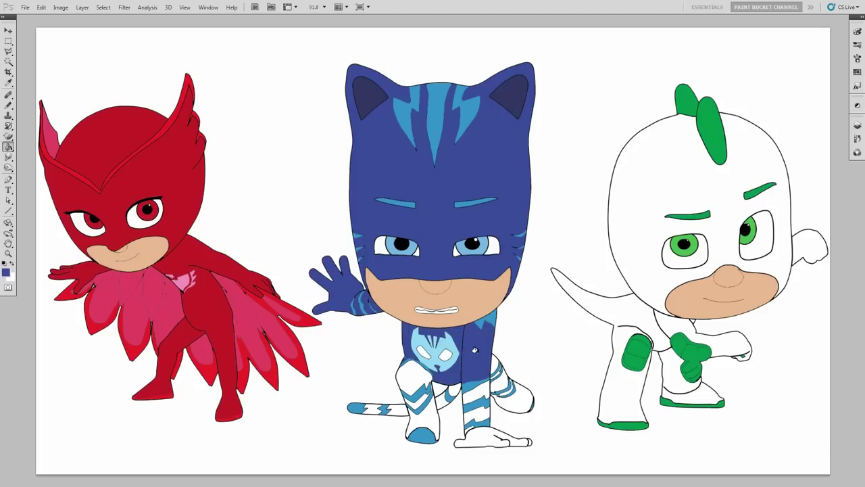
click(477, 388)
click(476, 410)
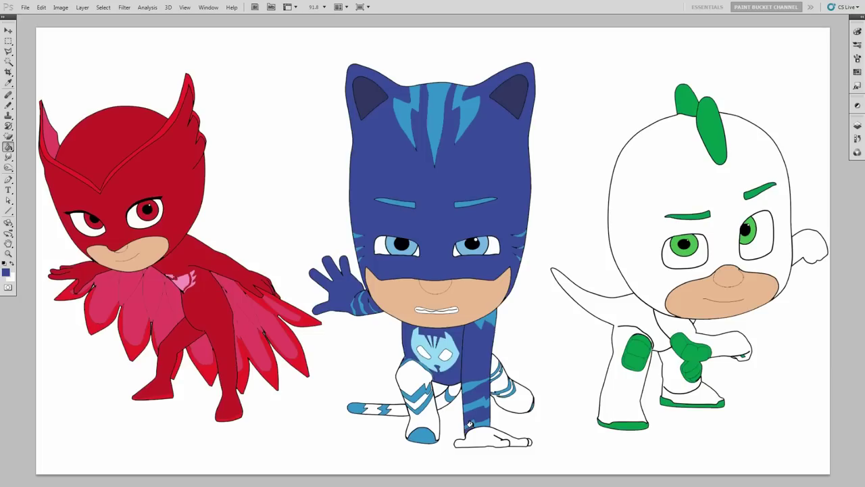
click(475, 433)
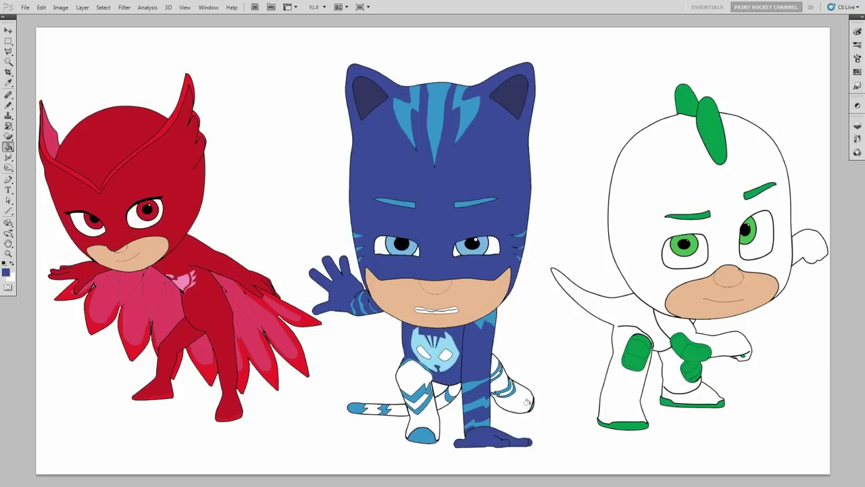
- Fill both of the cat character's legs, including the areas between the light blue stripes, with the same dark blue
click(501, 378)
click(507, 389)
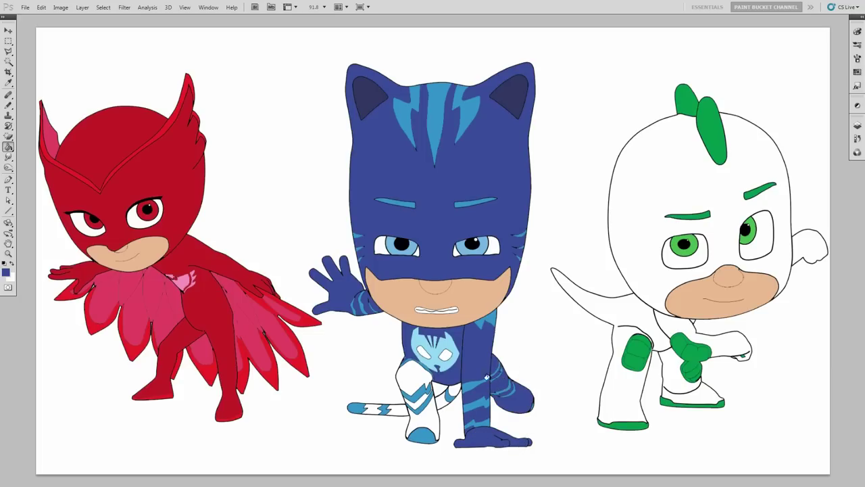
click(419, 369)
click(420, 395)
click(420, 416)
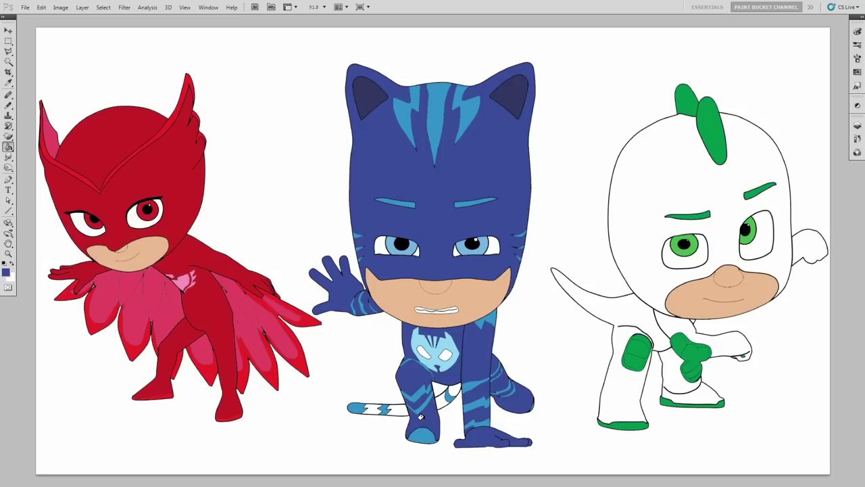
- Fill the white sections of the cat character's tail and the eyes of its chest emblem with the same dark blue
click(443, 397)
click(404, 410)
click(378, 411)
click(369, 409)
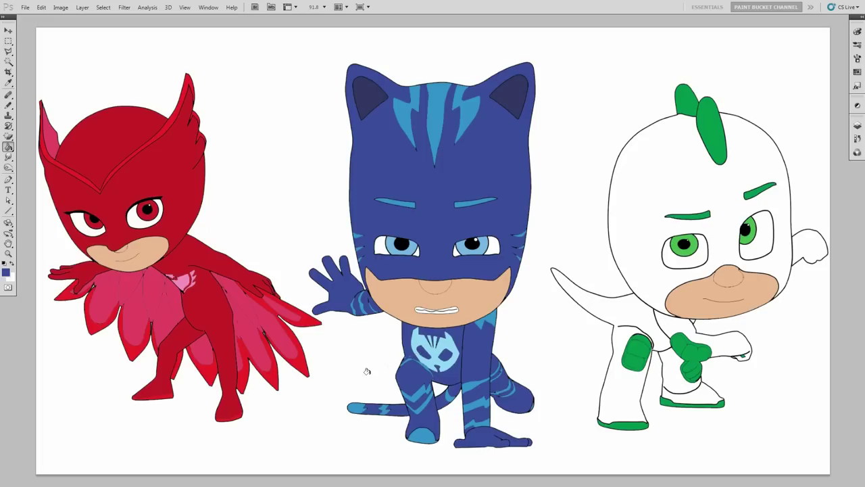
- Set the foreground colour to #007941 and fill the lizard character's hood and mask
key(i)
click(6, 271)
double_click(713, 206)
text(007941)
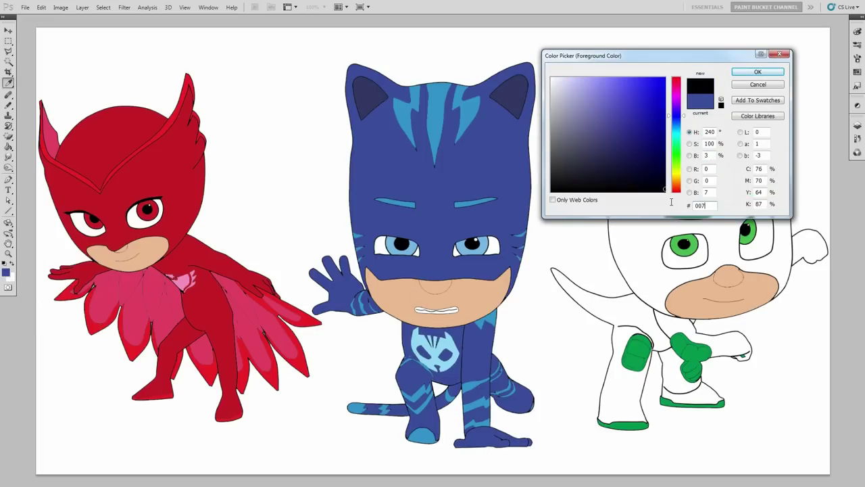
click(753, 72)
key(g)
click(726, 181)
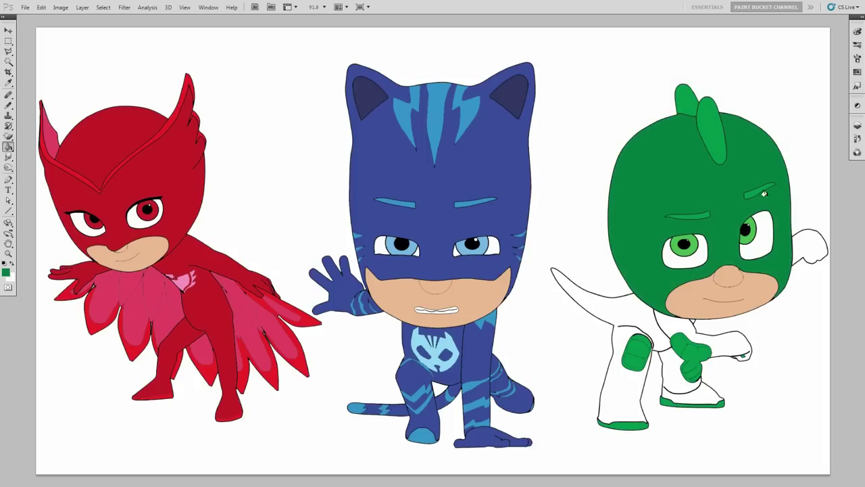
- Fill the lizard character's arms, fists, body, tail and legs with the same dark green
click(803, 237)
click(739, 337)
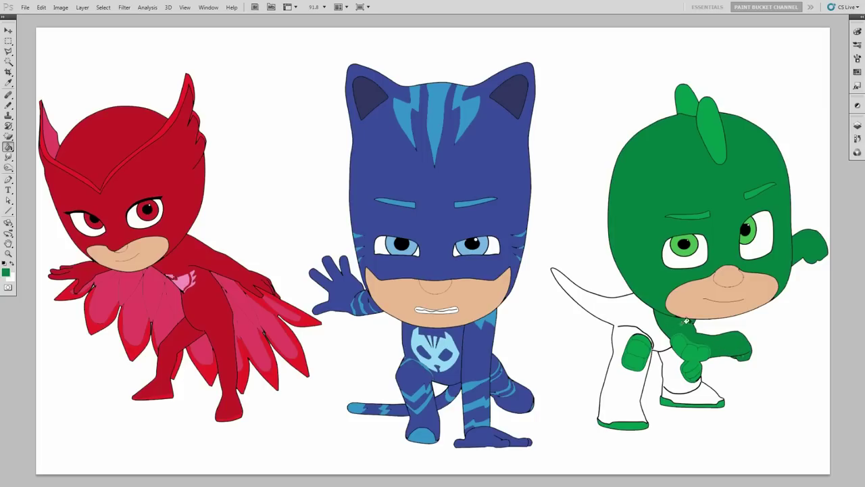
click(645, 326)
click(673, 364)
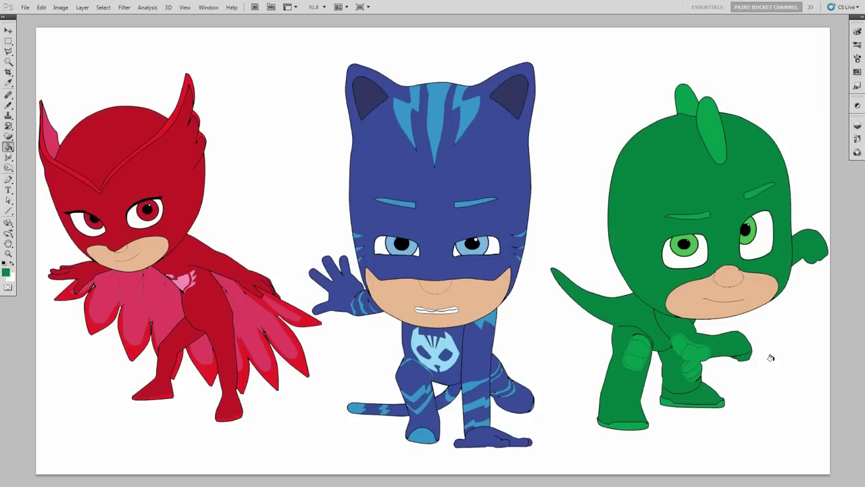